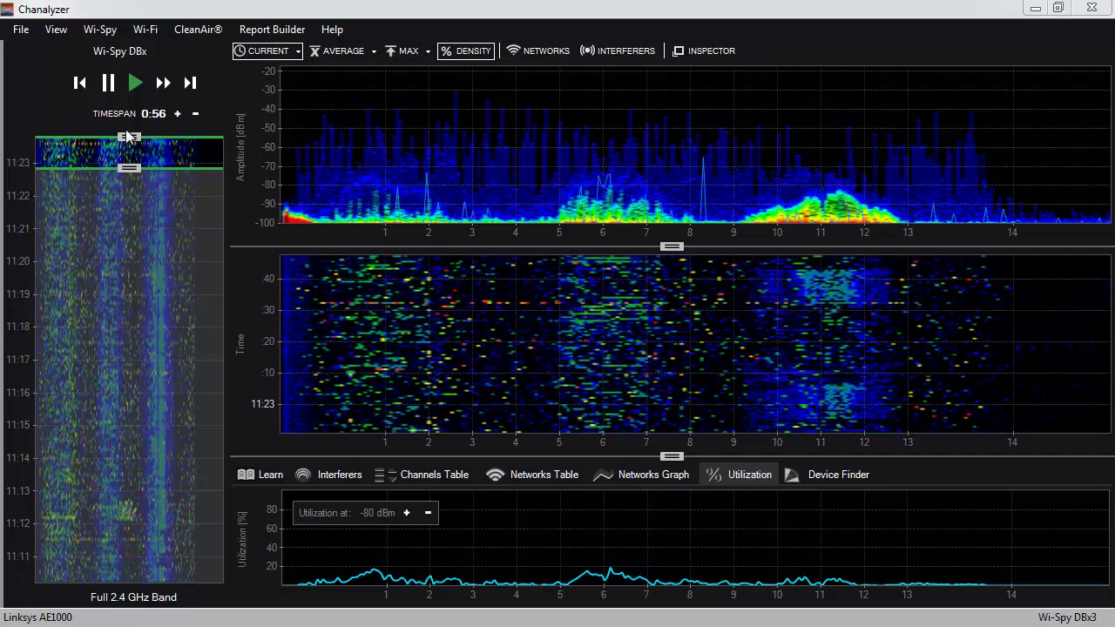
# - Pause the live scan and set the review window to an earlier 2:00 stretch around 22:44–22:45
pyautogui.click(108, 82)
pyautogui.moveTo(158, 136); pyautogui.dragTo(129, 235)
pyautogui.moveTo(129, 344); pyautogui.dragTo(129, 302)
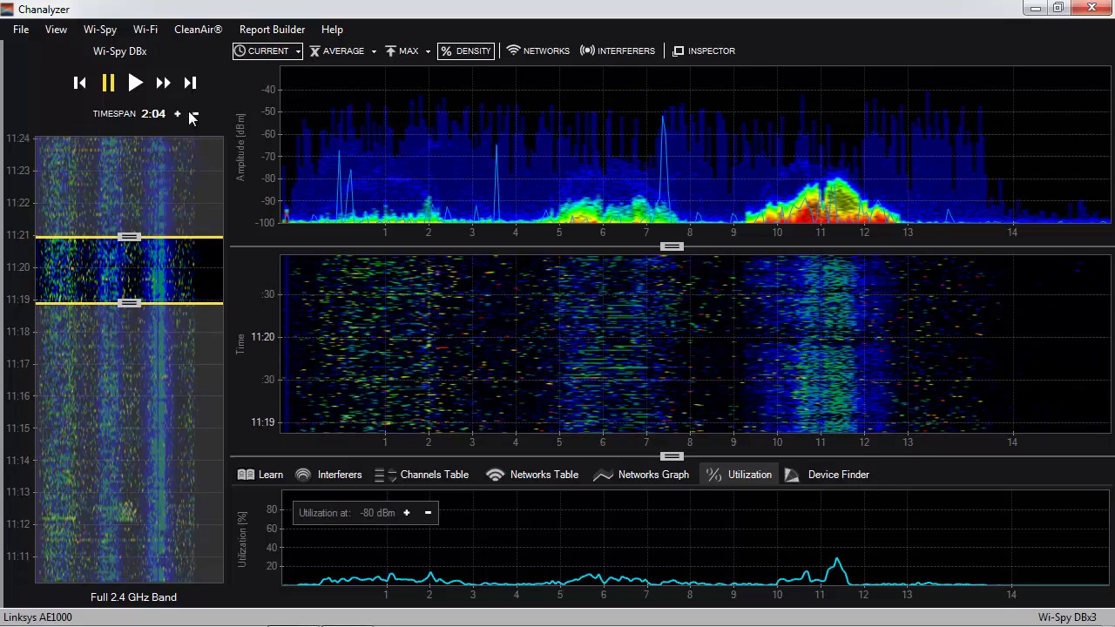
pyautogui.click(182, 114)
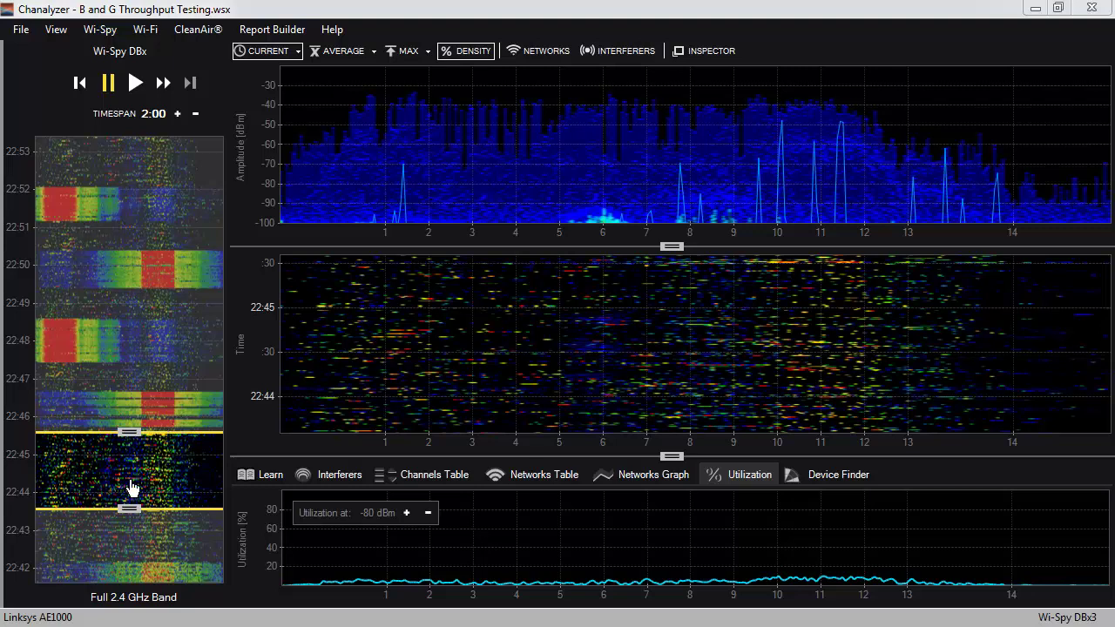
# - Move the review window to the 22:46–22:48 traffic and narrow it to 0:55
pyautogui.moveTo(131, 488); pyautogui.dragTo(129, 399)
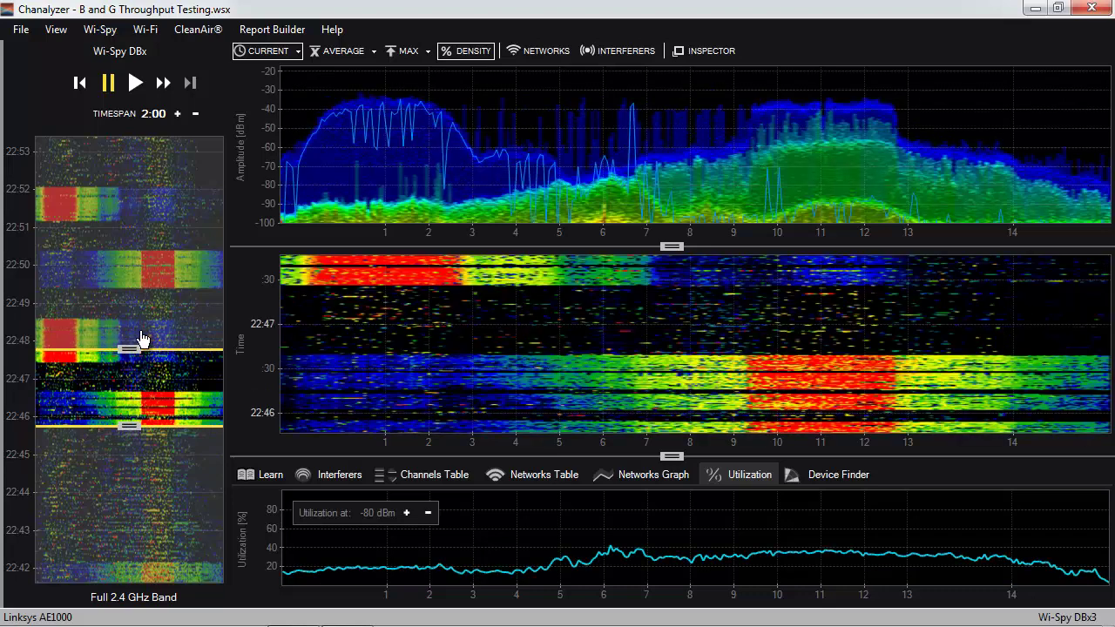
pyautogui.moveTo(131, 349); pyautogui.dragTo(135, 394)
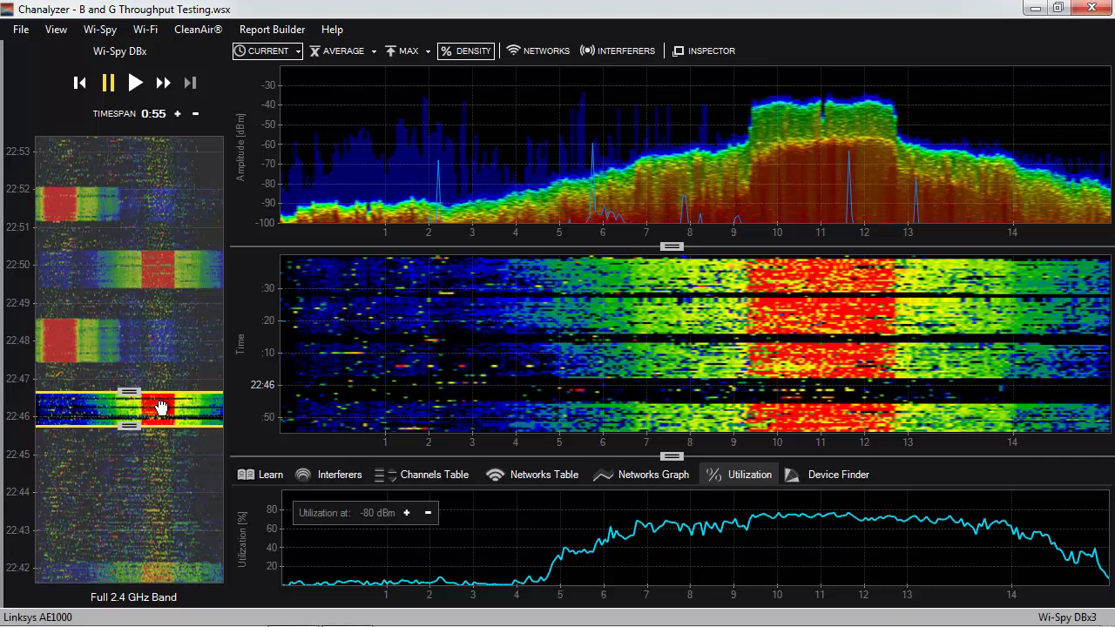
# - Compare the 22:46, 22:48 and 22:50 bursts, settle on 22:48, and enlarge the utilization graph
pyautogui.moveTo(161, 408); pyautogui.dragTo(166, 347)
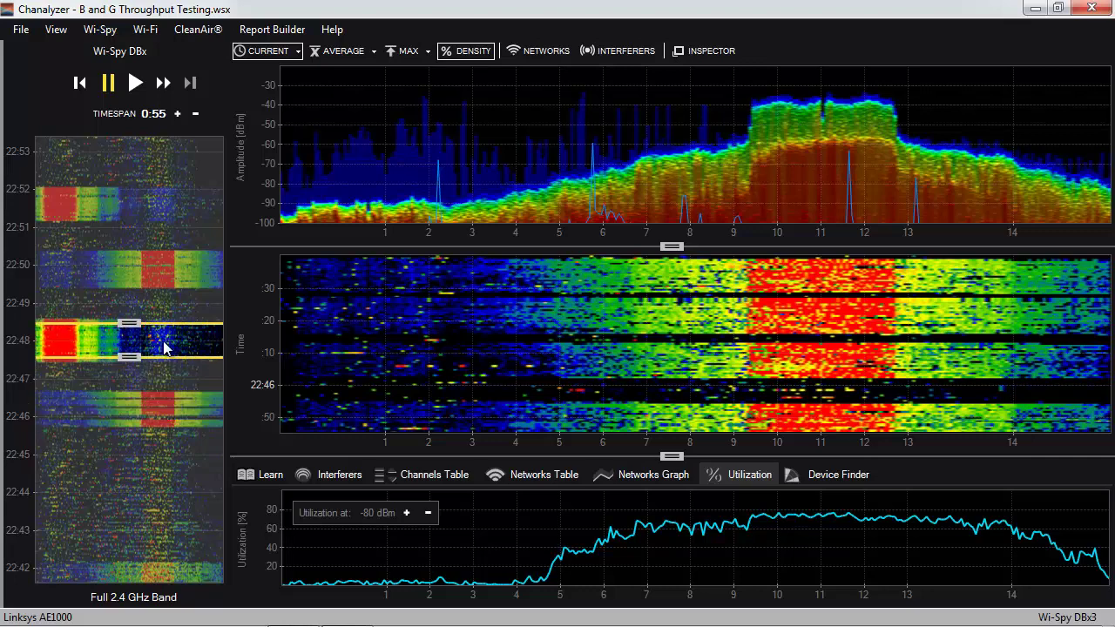
pyautogui.moveTo(129, 357); pyautogui.dragTo(118, 320)
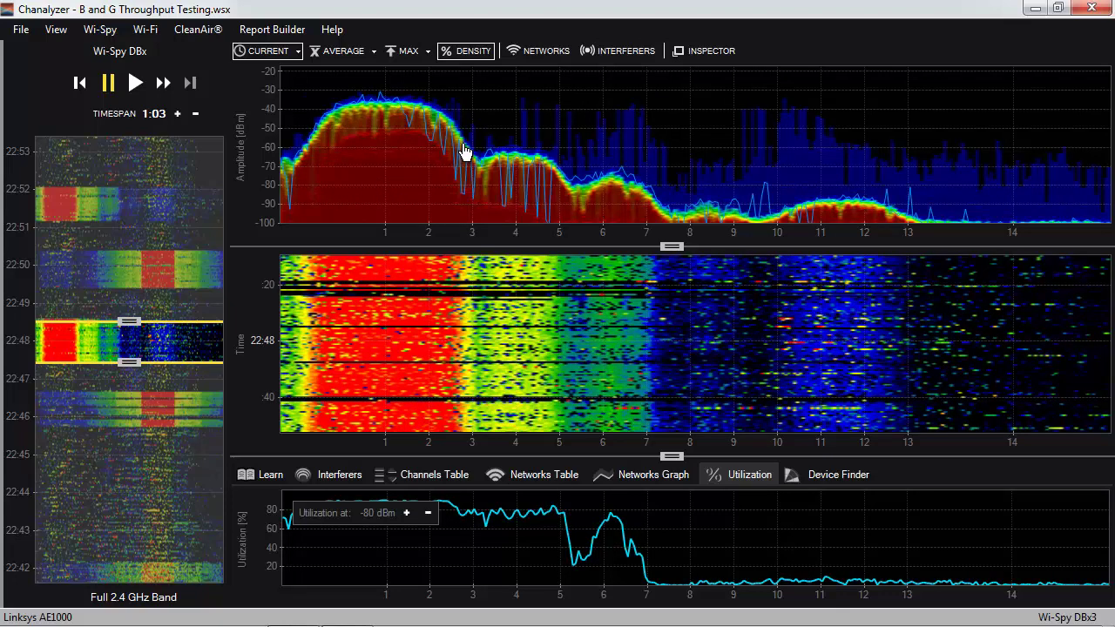
pyautogui.moveTo(192, 346); pyautogui.dragTo(194, 278)
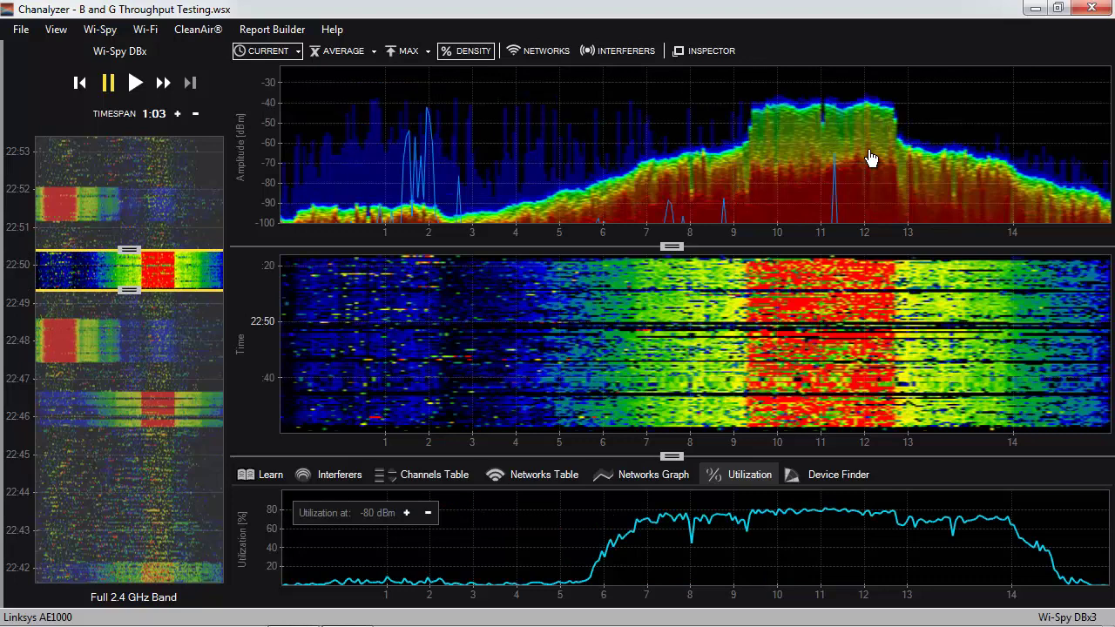
pyautogui.moveTo(184, 274); pyautogui.dragTo(164, 346)
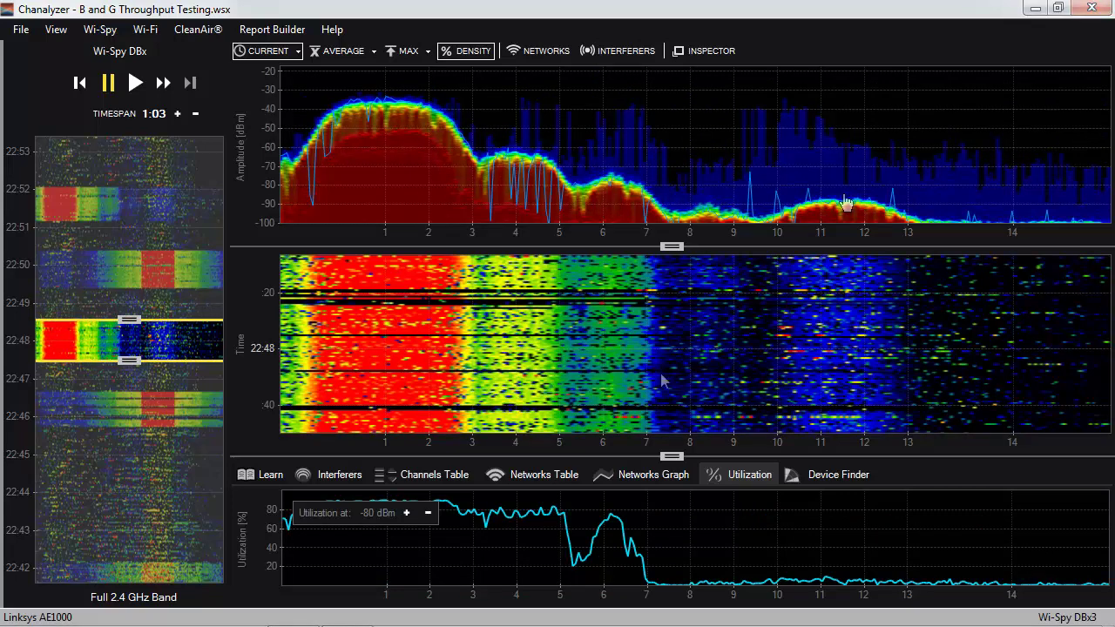
pyautogui.moveTo(162, 349); pyautogui.dragTo(162, 406)
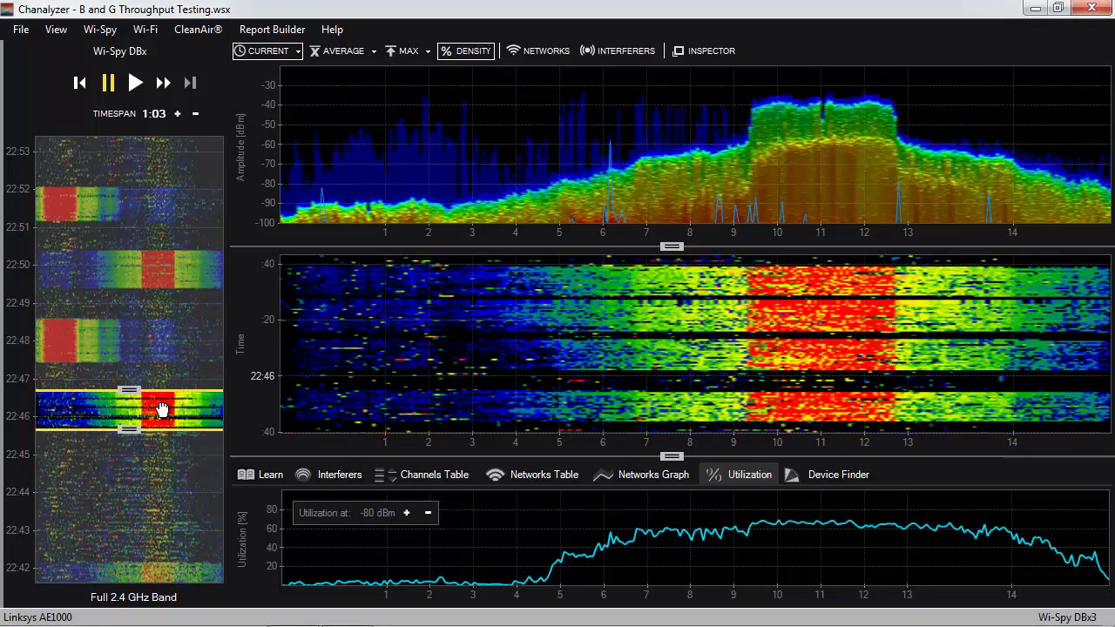
pyautogui.moveTo(161, 410); pyautogui.dragTo(168, 348)
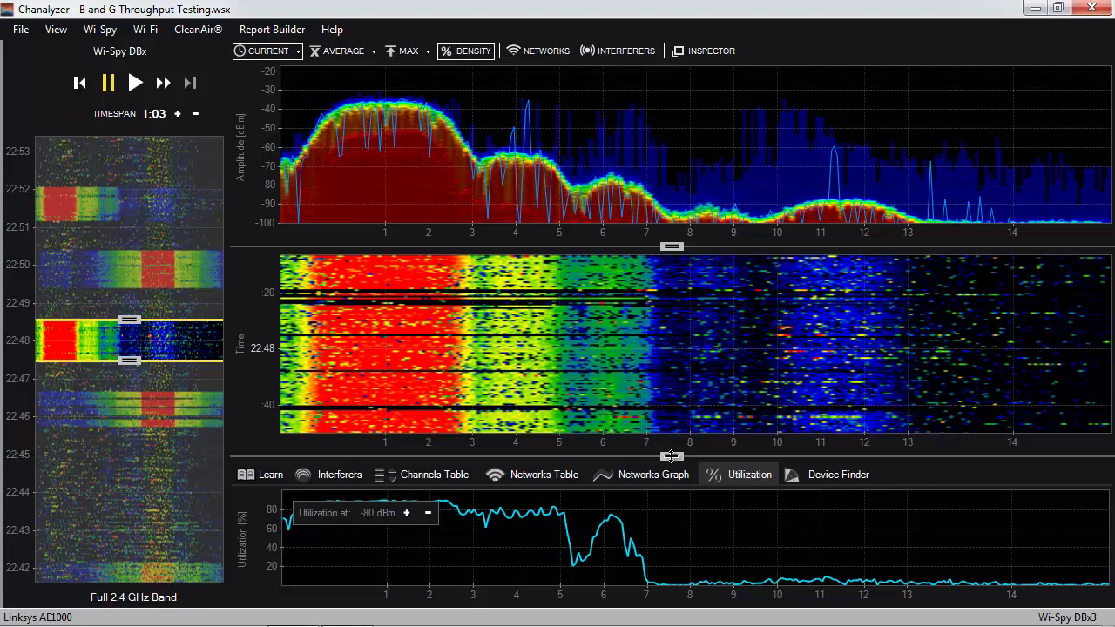
pyautogui.moveTo(671, 456); pyautogui.dragTo(668, 219)
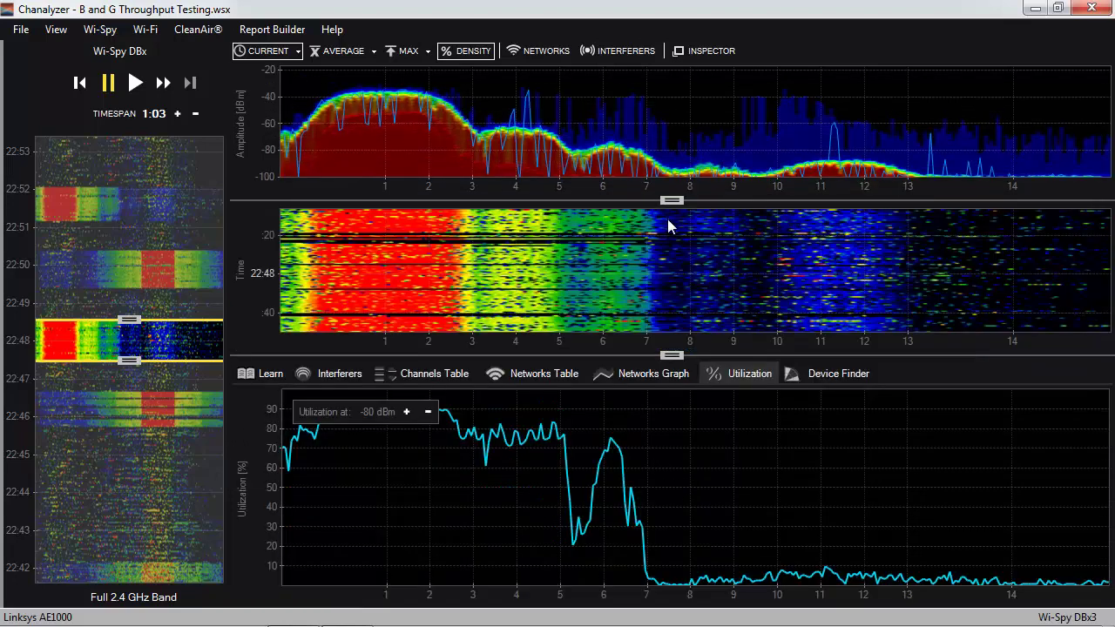
# - Show interferer signatures, align 802.11b/g with the channels 1–3 hump, then review 22:46 traffic
pyautogui.click(336, 373)
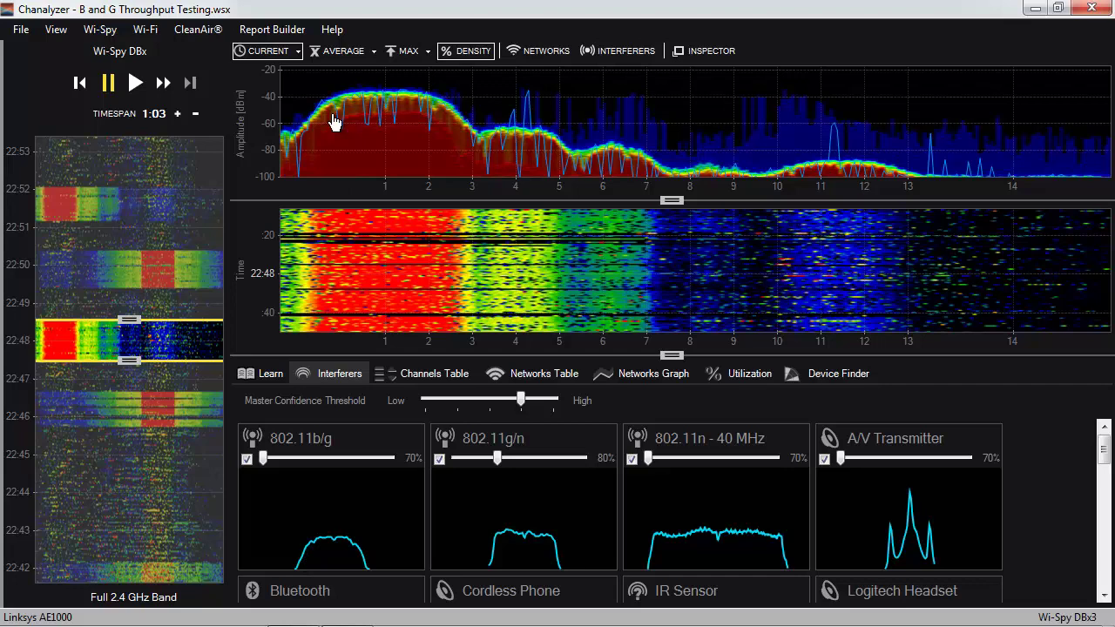
pyautogui.moveTo(671, 200); pyautogui.dragTo(670, 274)
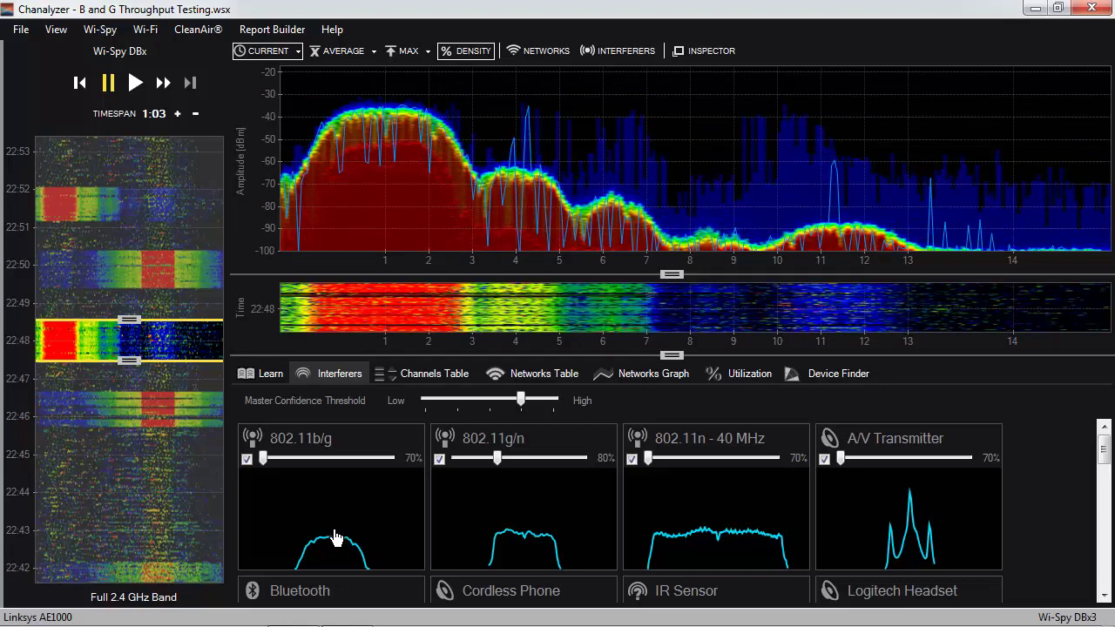
pyautogui.moveTo(337, 538)
pyautogui.mouseDown()
pyautogui.moveTo(362, 195)
pyautogui.moveTo(383, 118)
pyautogui.moveTo(384, 128)
pyautogui.mouseUp()
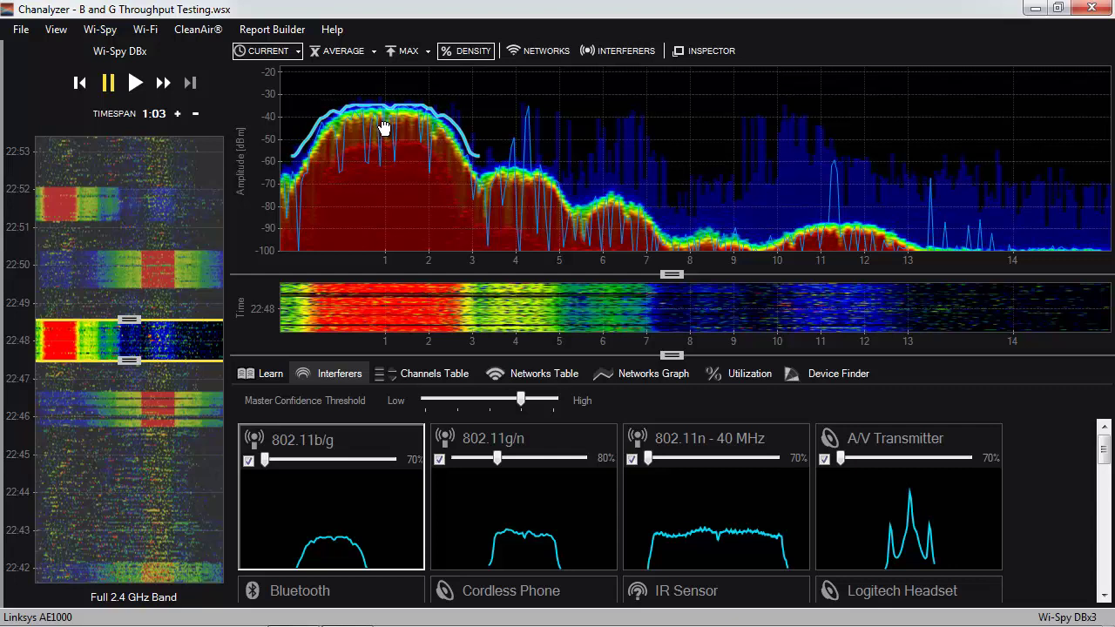
pyautogui.moveTo(384, 128); pyautogui.dragTo(382, 126)
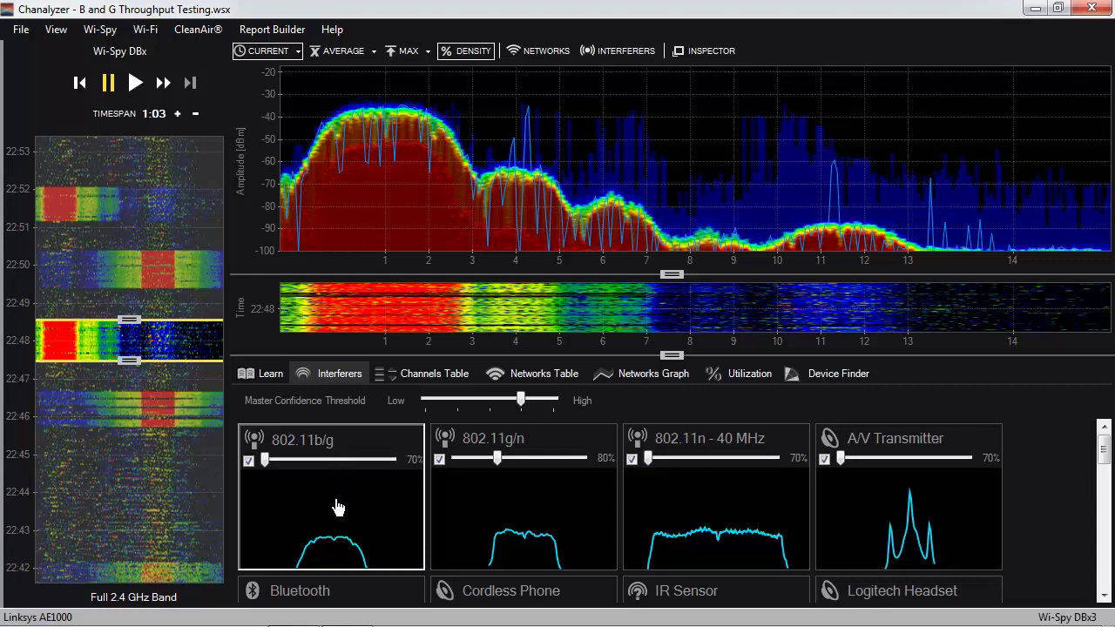
pyautogui.moveTo(186, 341)
pyautogui.mouseDown()
pyautogui.moveTo(186, 420)
pyautogui.moveTo(99, 416)
pyautogui.moveTo(131, 394)
pyautogui.moveTo(135, 431)
pyautogui.mouseUp()
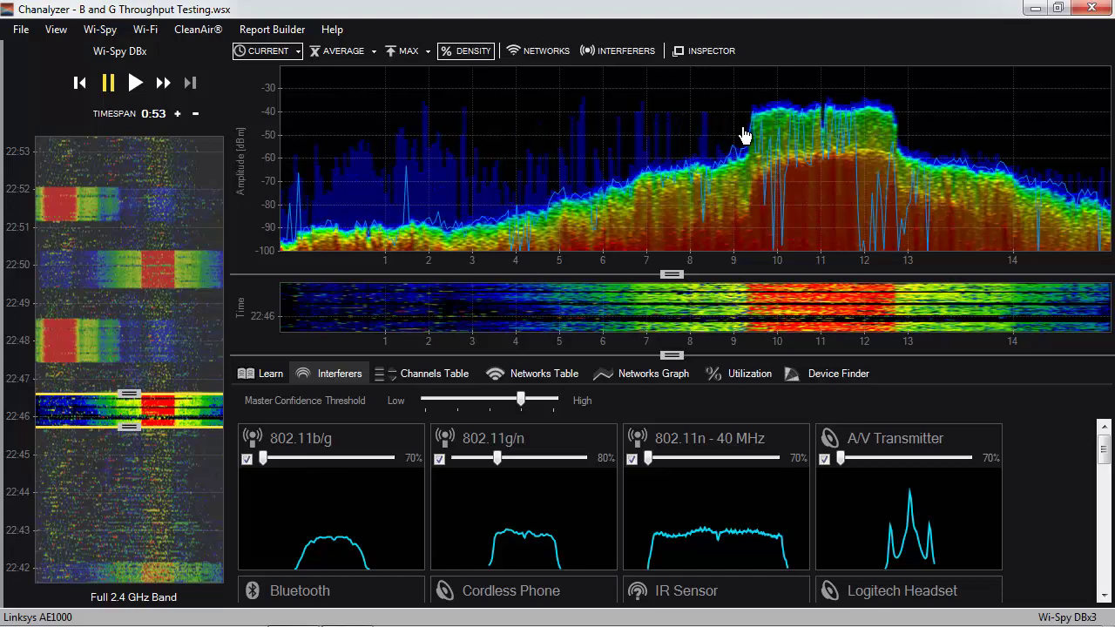
# - Hide the current-sweep trace and test the 802.11g/n signature against the channels 10–13 hump
pyautogui.click(282, 49)
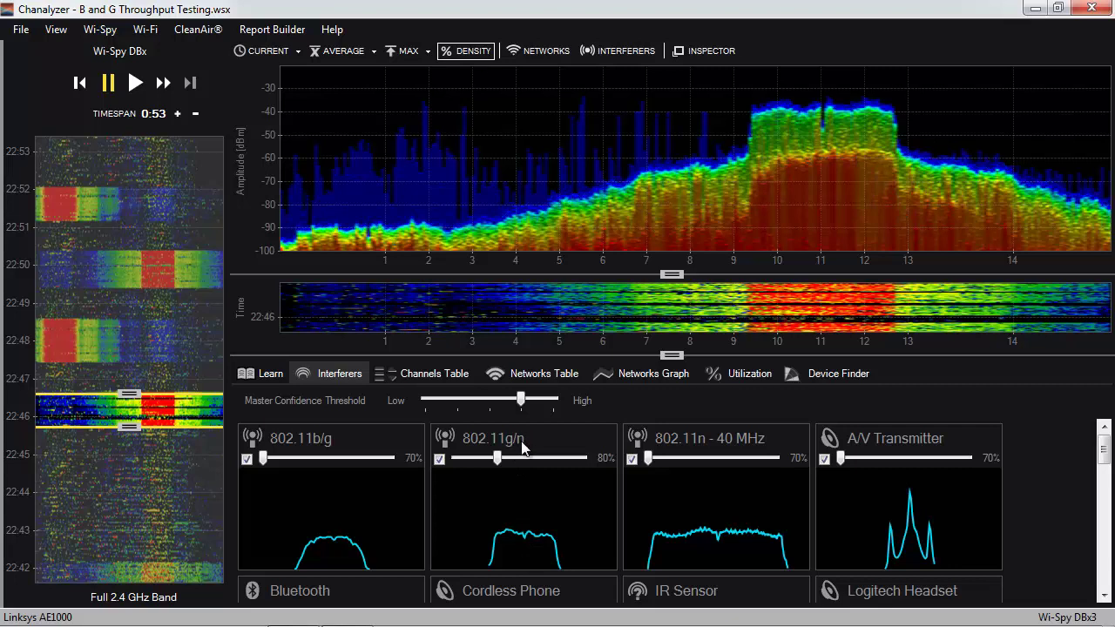
pyautogui.click(532, 539)
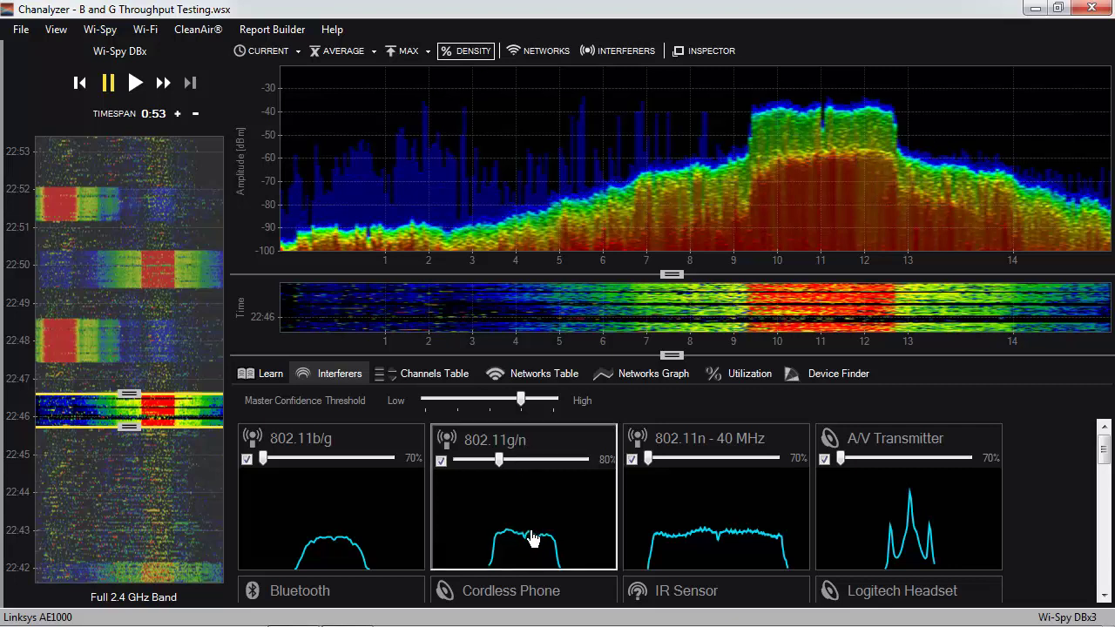
pyautogui.moveTo(531, 539)
pyautogui.mouseDown()
pyautogui.moveTo(705, 241)
pyautogui.moveTo(747, 109)
pyautogui.moveTo(823, 132)
pyautogui.mouseUp()
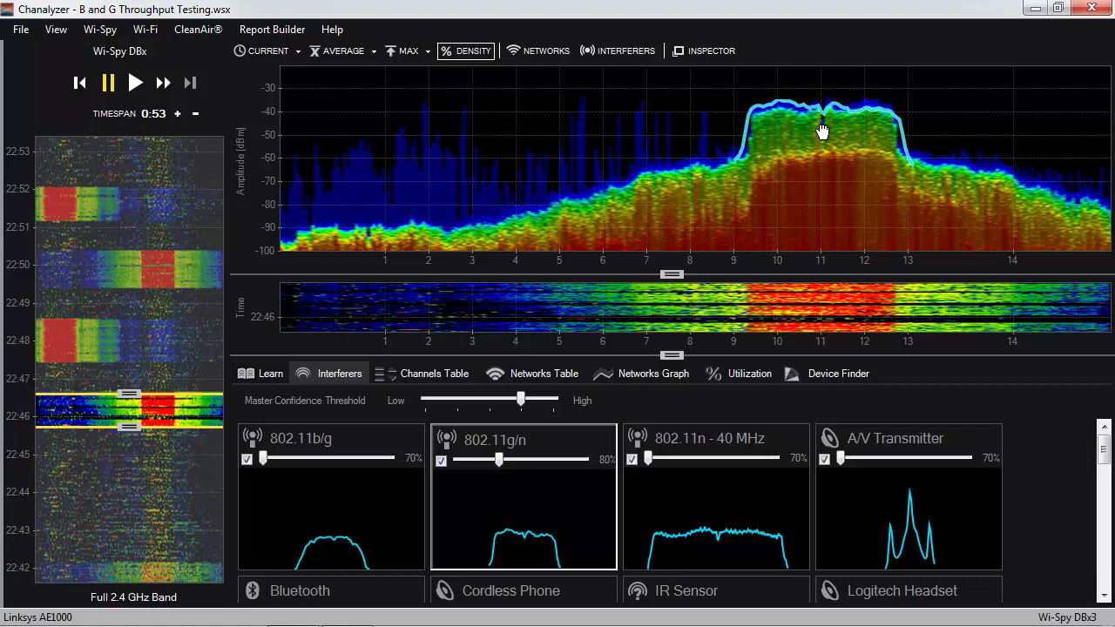
pyautogui.moveTo(822, 131); pyautogui.dragTo(823, 132)
pyautogui.moveTo(823, 131); pyautogui.dragTo(822, 132)
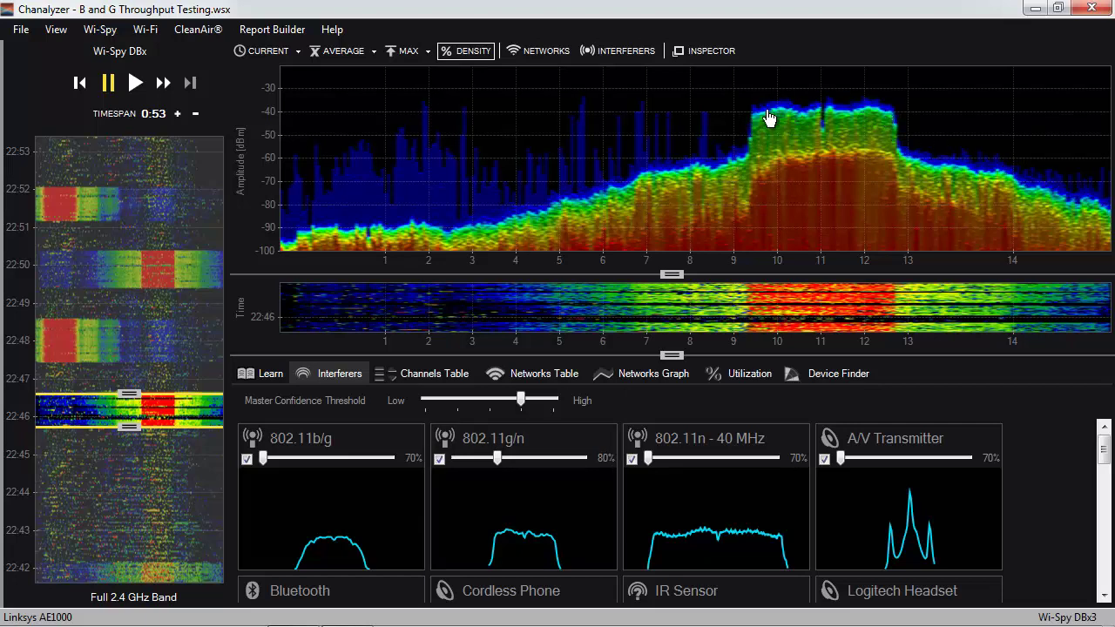
pyautogui.moveTo(842, 311)
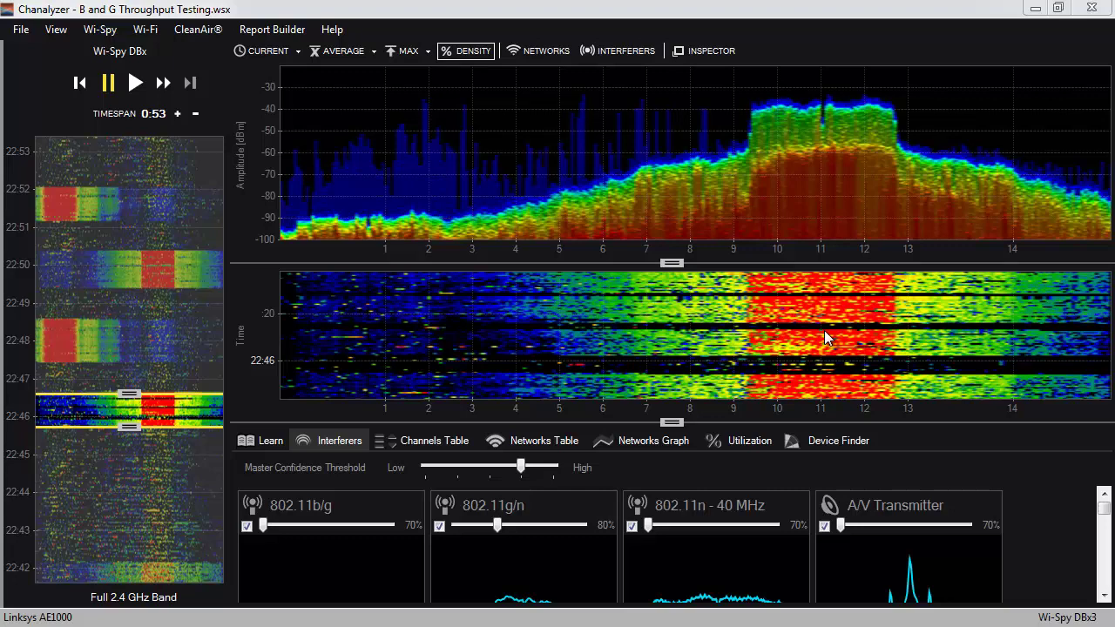
# - Show the Networks Table listing detected Wi-Fi networks with channel, RSSI, privacy and vendor
pyautogui.click(540, 440)
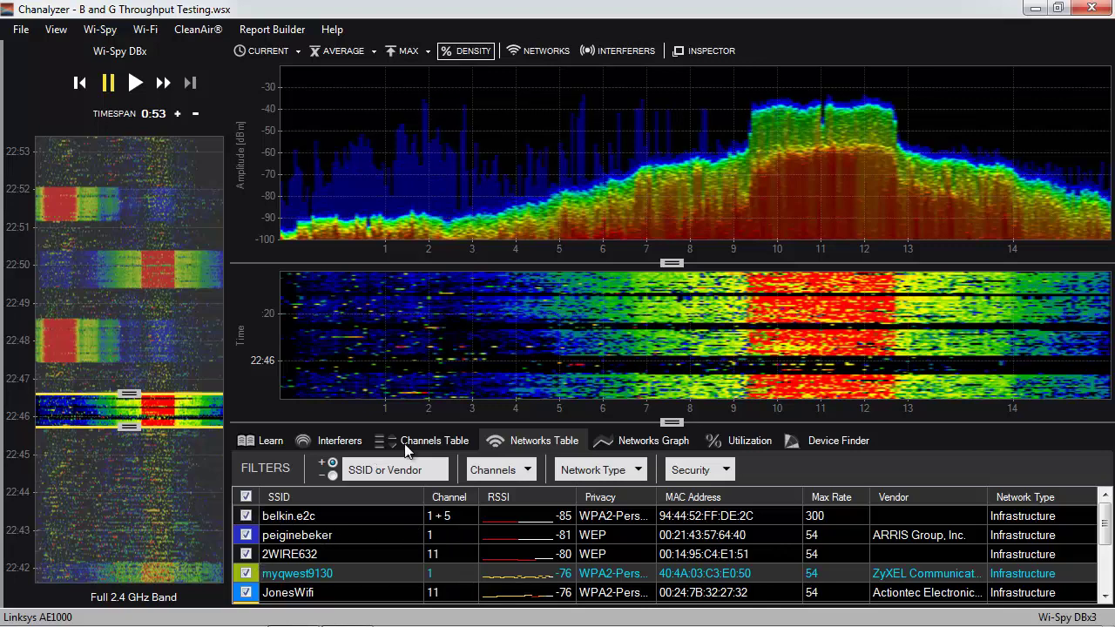
# - Overlay detected networks on the spectrum and filter the Networks Table by SSID '802.11'
pyautogui.click(524, 53)
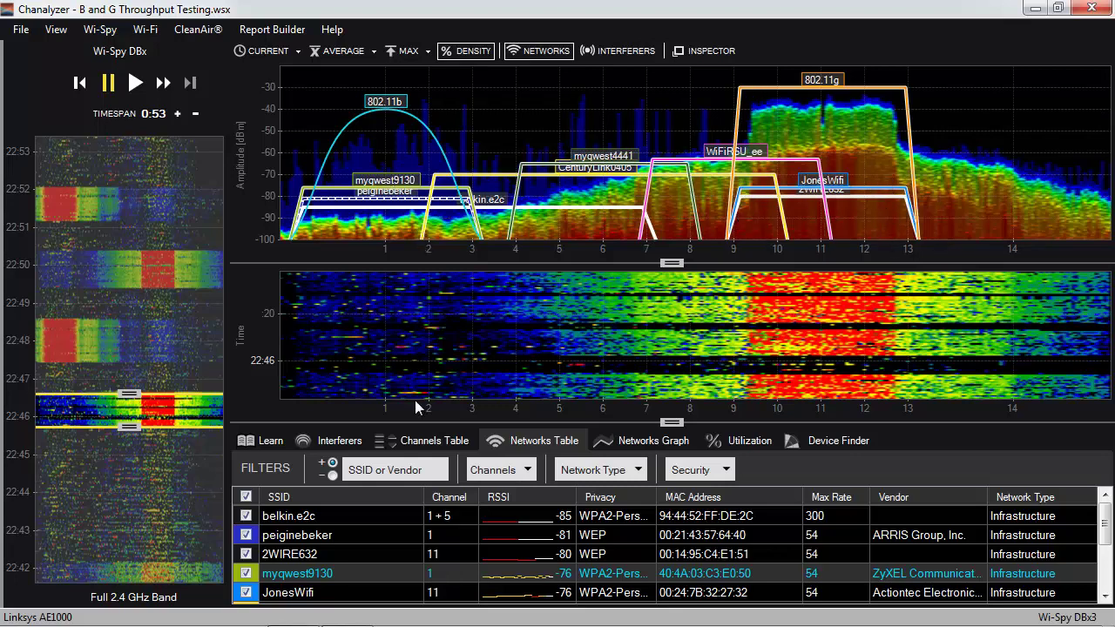
pyautogui.click(400, 463)
pyautogui.write('802.11')
pyautogui.press('Return')
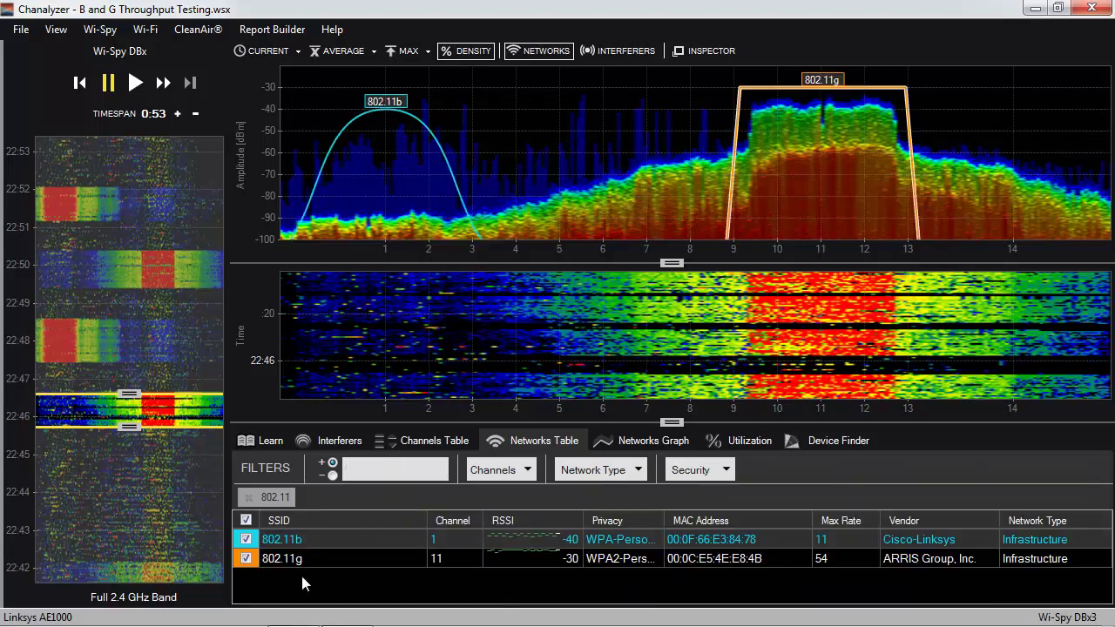
# - Shrink the waterfall and enlarge the spectrum so the 802.11b and 802.11g outlines stand out
pyautogui.moveTo(665, 422); pyautogui.dragTo(671, 356)
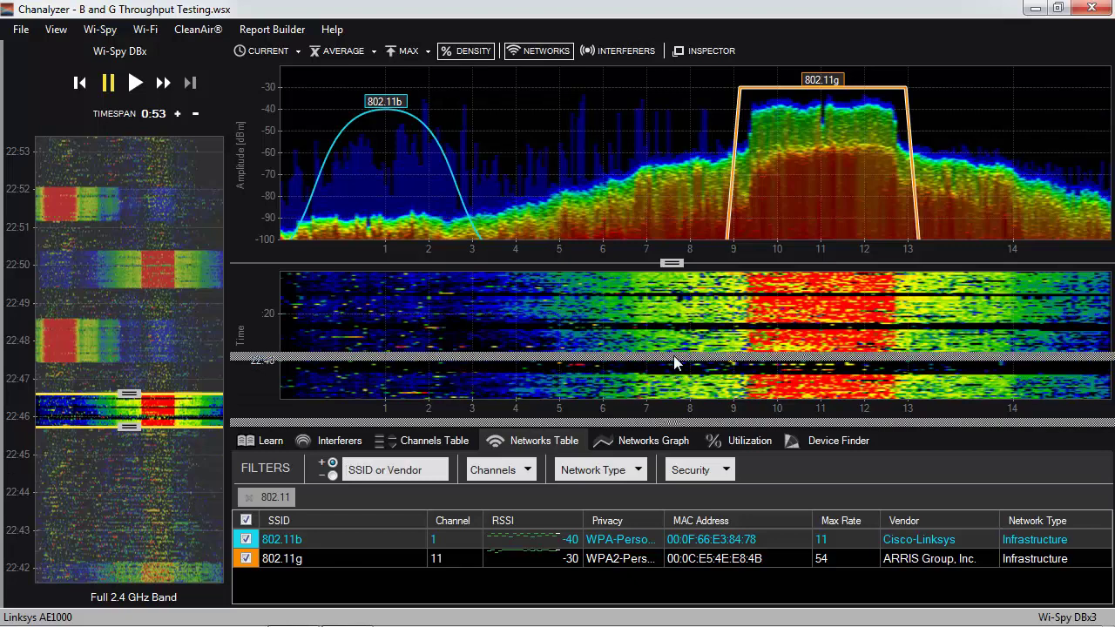
pyautogui.moveTo(672, 262); pyautogui.dragTo(672, 296)
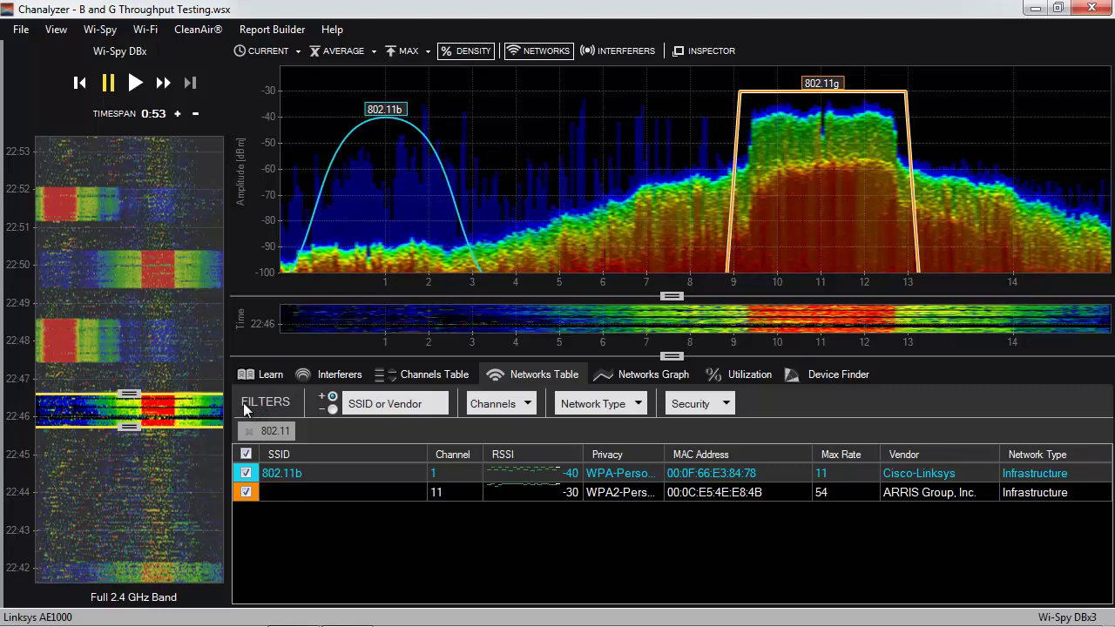
# - Move the time selection to 22:48 and hide the 802.11g network outline
pyautogui.moveTo(174, 409); pyautogui.dragTo(177, 348)
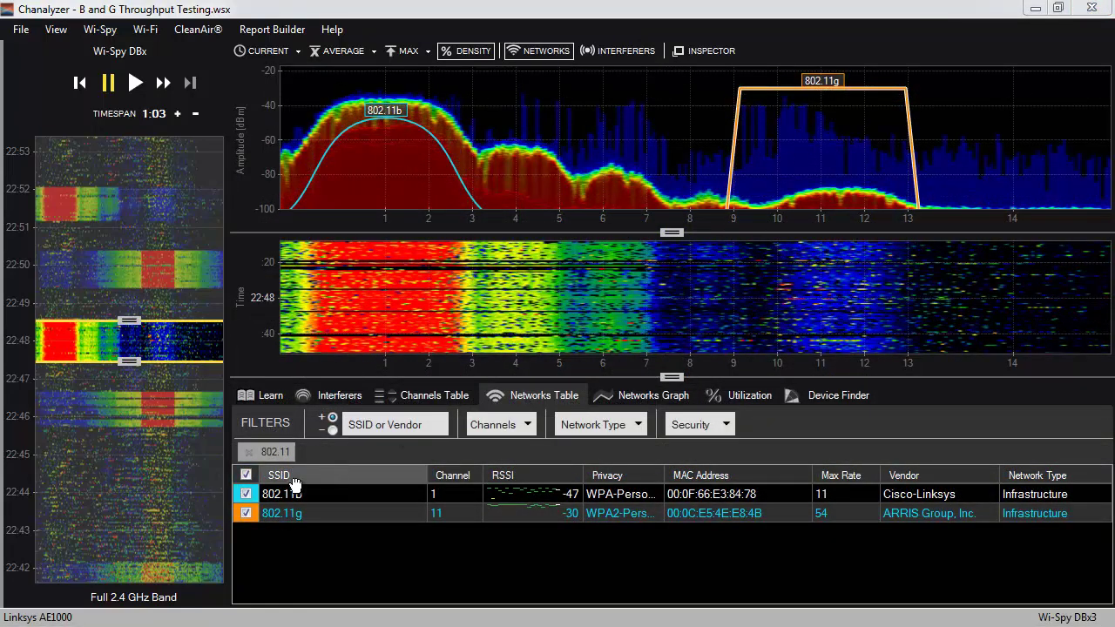
pyautogui.click(245, 515)
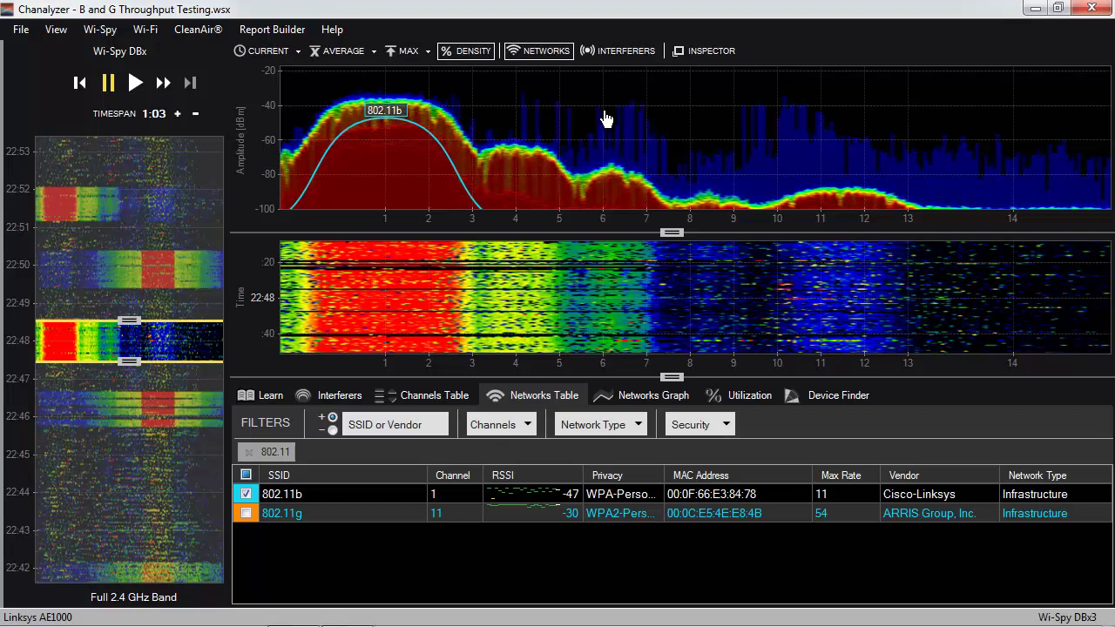
# - Switch the lower pane back to the interferer signature cards, down to ZigBee at 90%
pyautogui.click(339, 396)
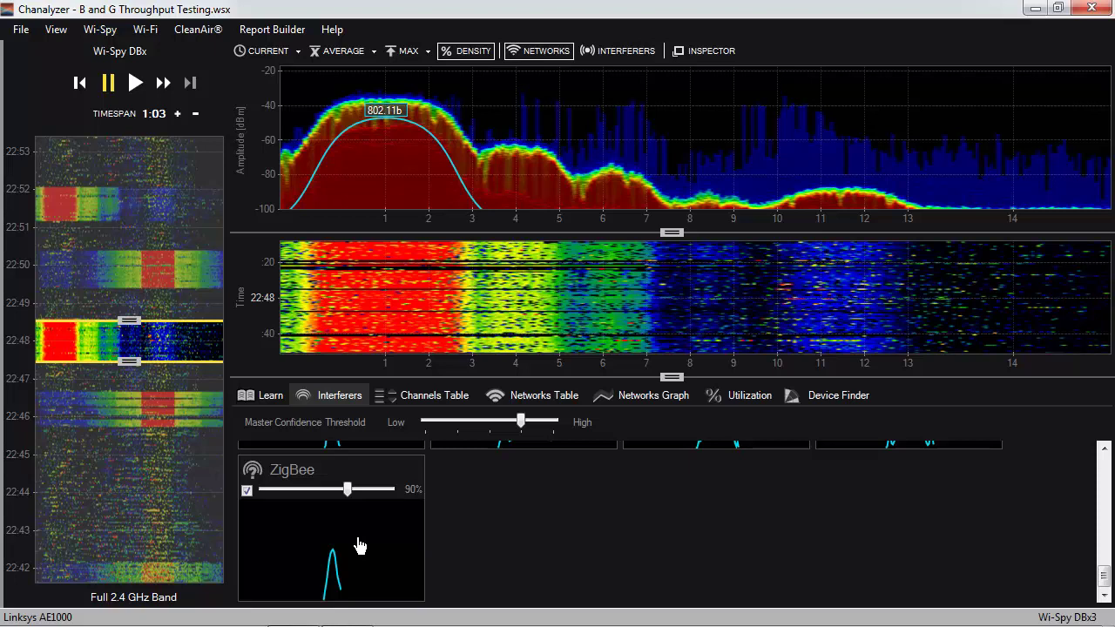
pyautogui.moveTo(360, 546)
pyautogui.mouseDown()
pyautogui.moveTo(766, 130)
pyautogui.moveTo(730, 162)
pyautogui.moveTo(734, 183)
pyautogui.mouseUp()
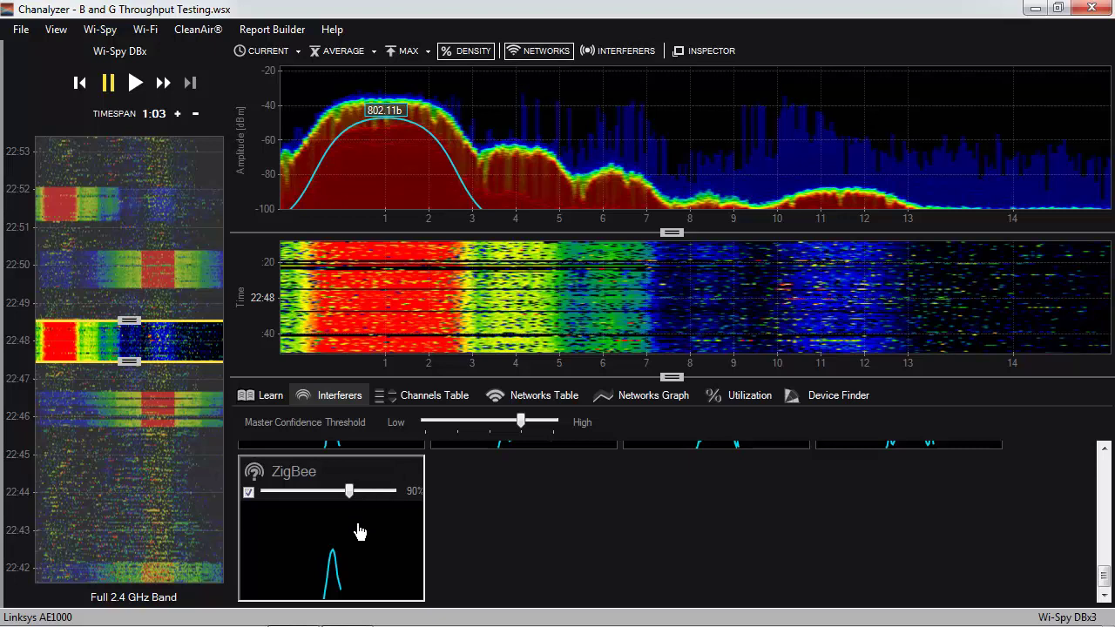
# - Relabel the channel axes as ZigBee channels 11–26, test the ZigBee signature at channel 21, then remove it
pyautogui.click(56, 29)
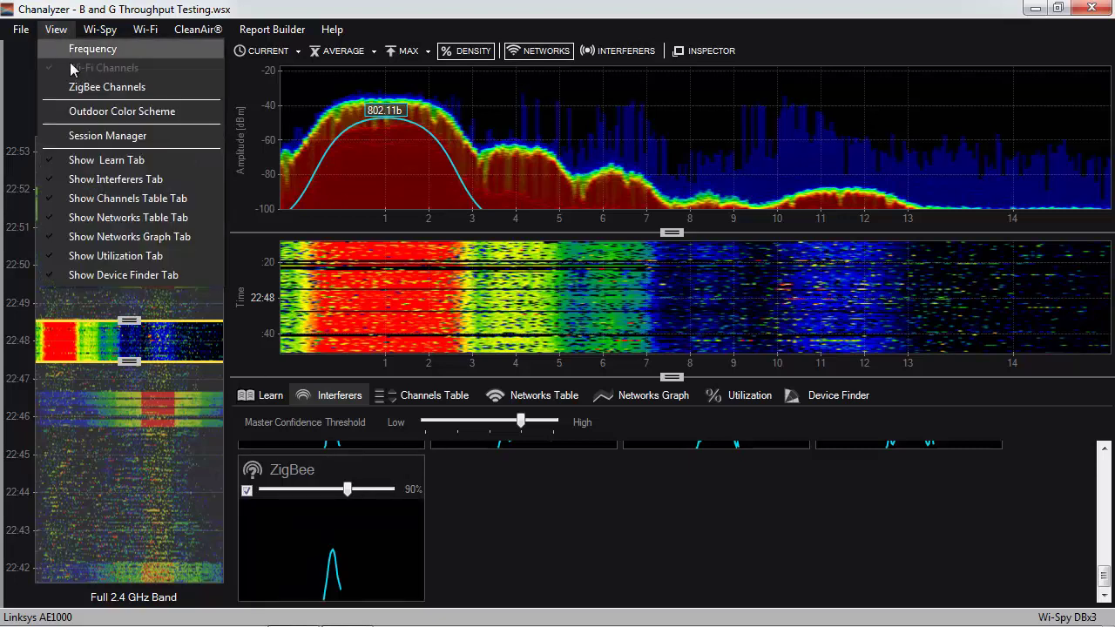
pyautogui.click(76, 89)
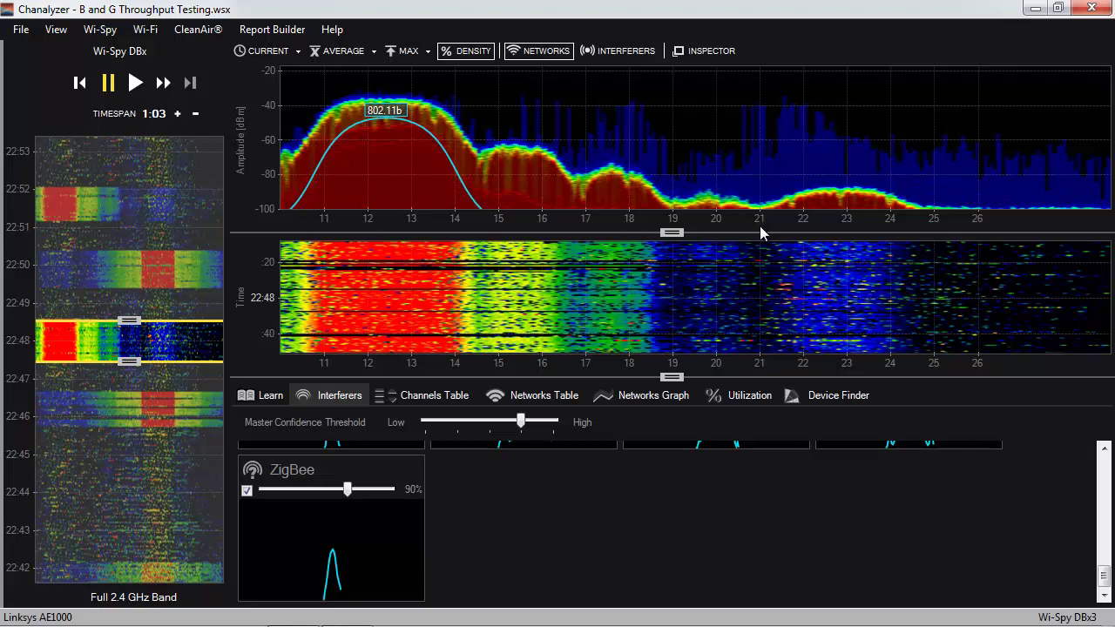
pyautogui.click(336, 549)
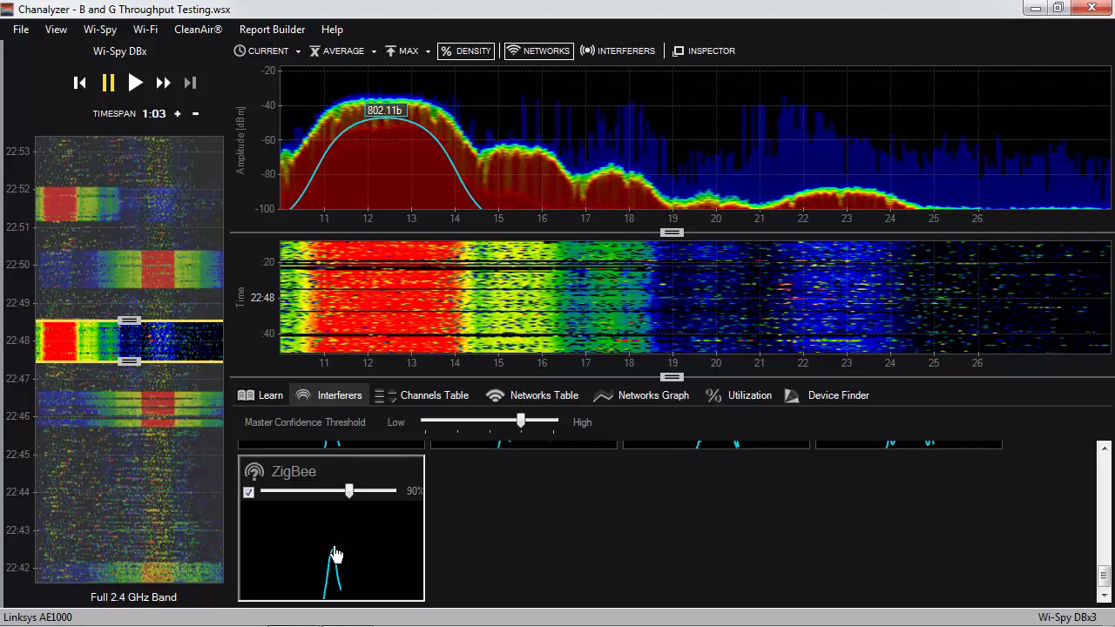
pyautogui.moveTo(750, 179); pyautogui.dragTo(759, 184)
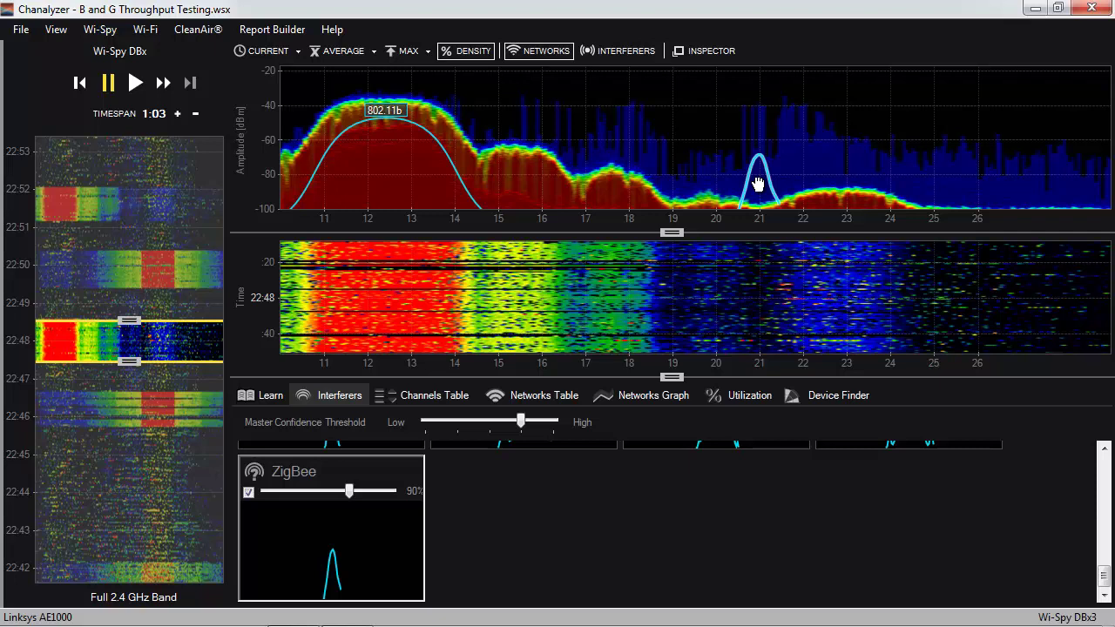
pyautogui.moveTo(758, 184); pyautogui.dragTo(350, 545)
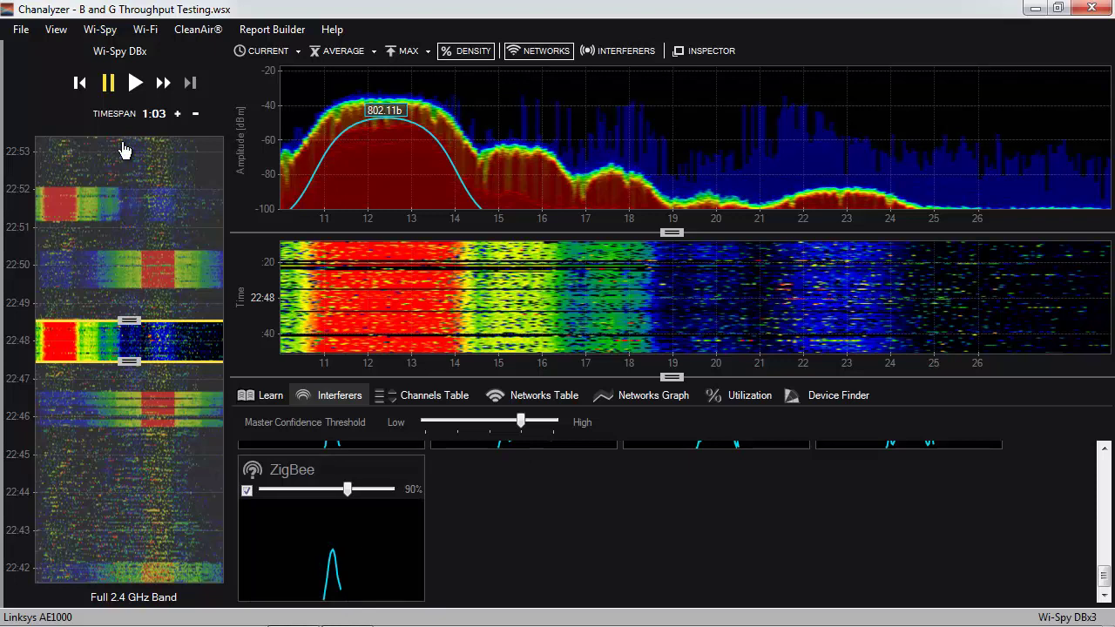
# - Switch the channel axis labels back and forth between Wi-Fi channels 1–14 and ZigBee channels 11–26
pyautogui.click(56, 29)
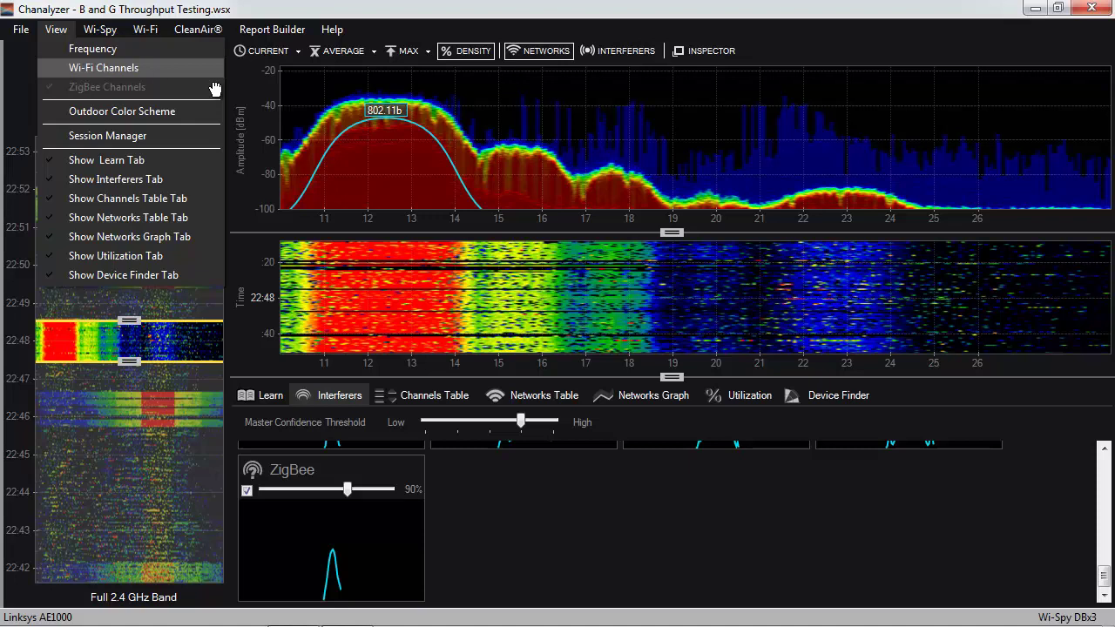
pyautogui.click(320, 212)
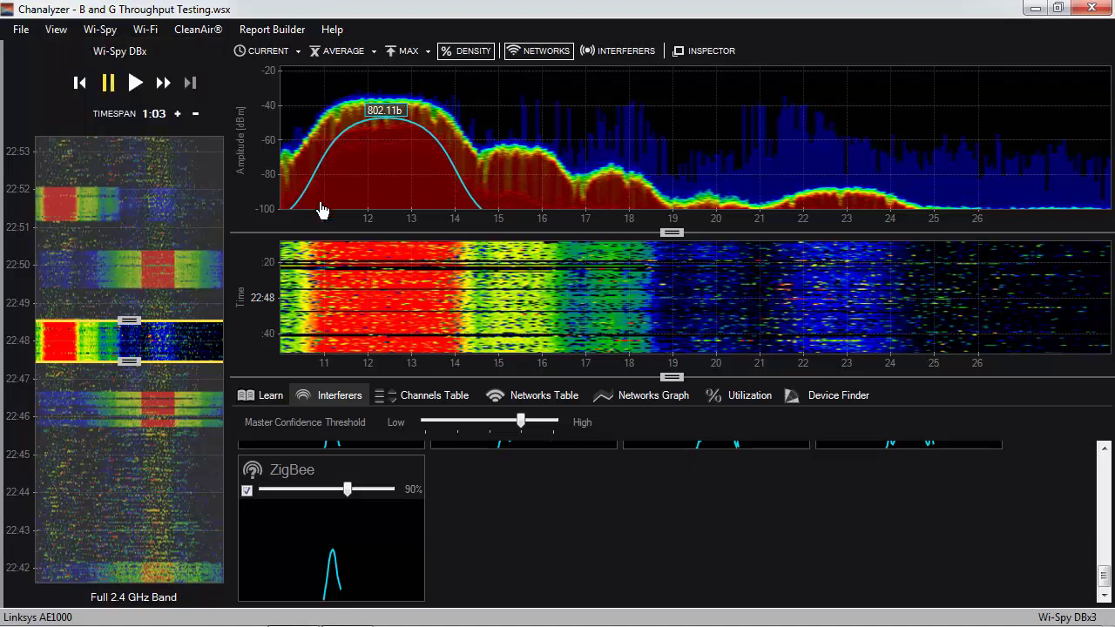
pyautogui.click(55, 29)
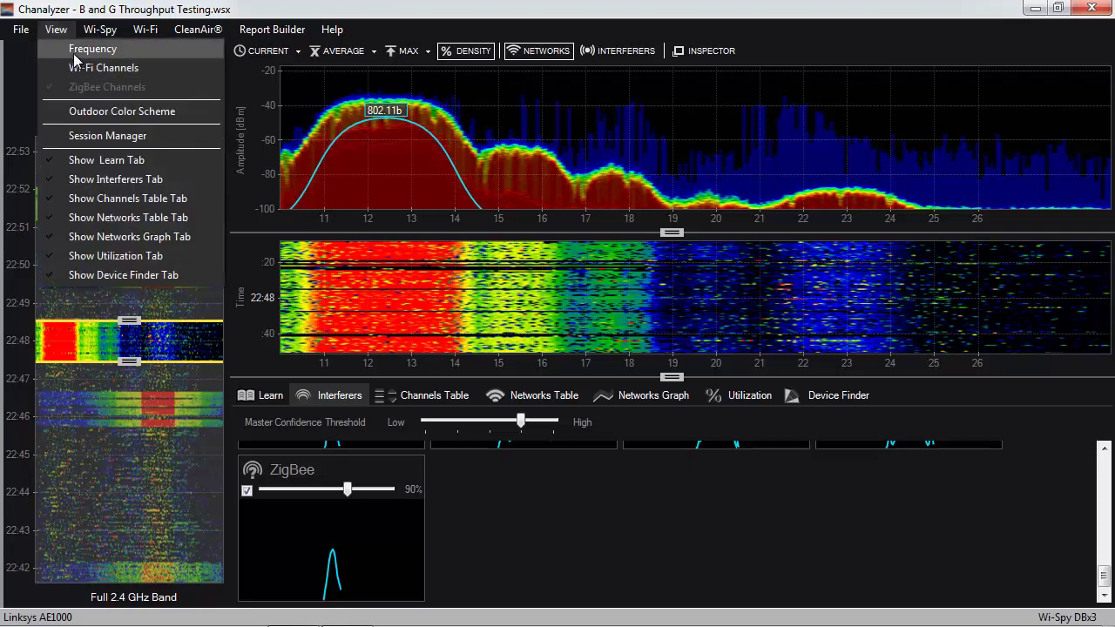
pyautogui.click(73, 73)
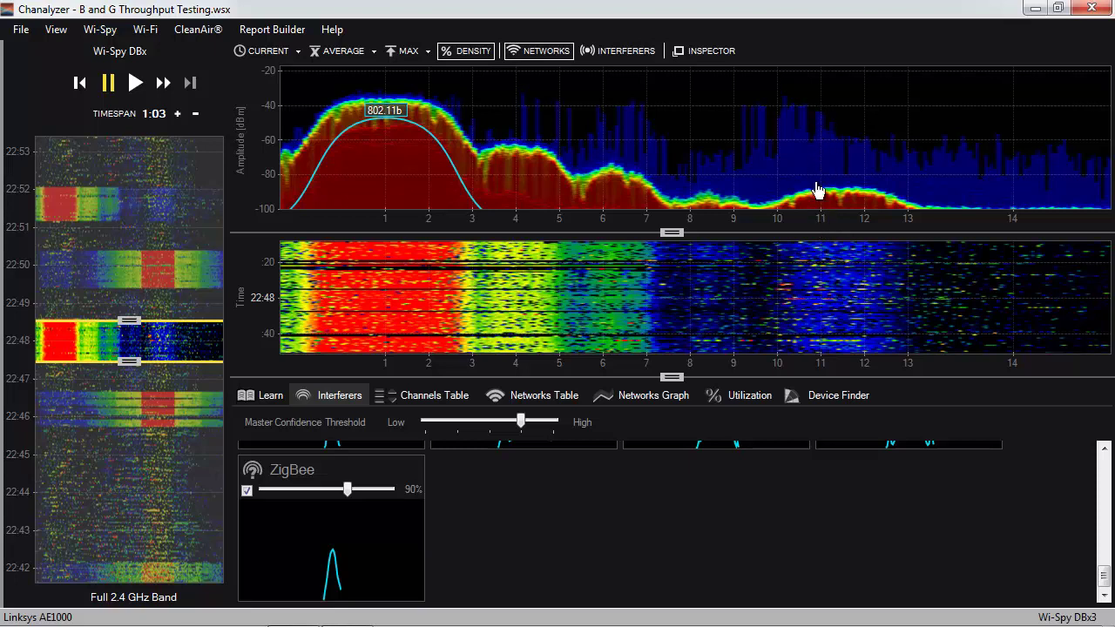
pyautogui.click(56, 29)
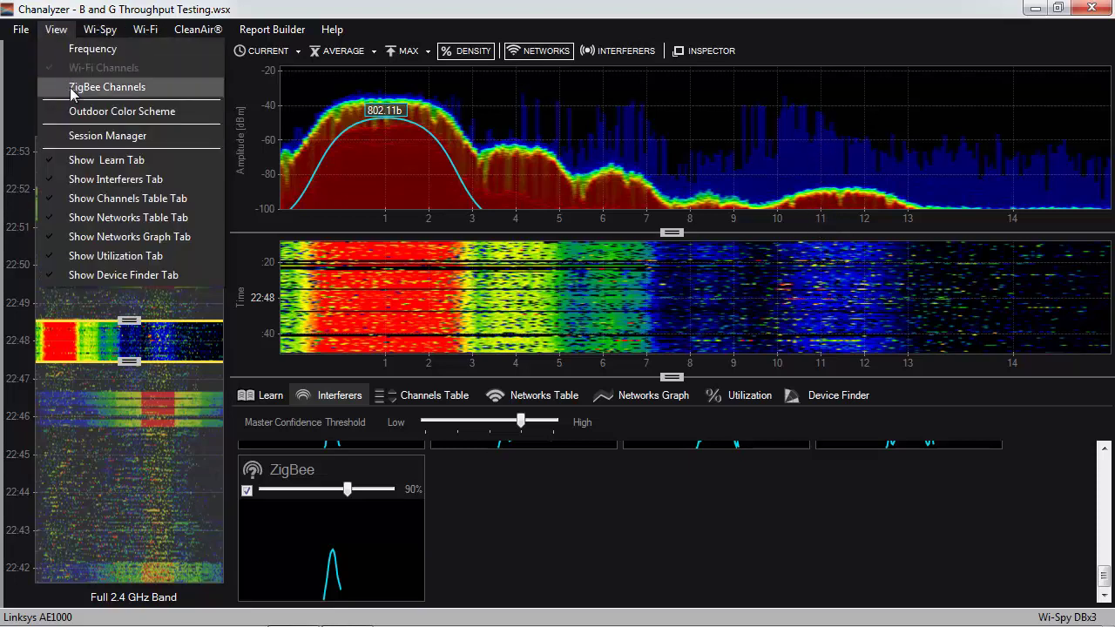
pyautogui.click(73, 90)
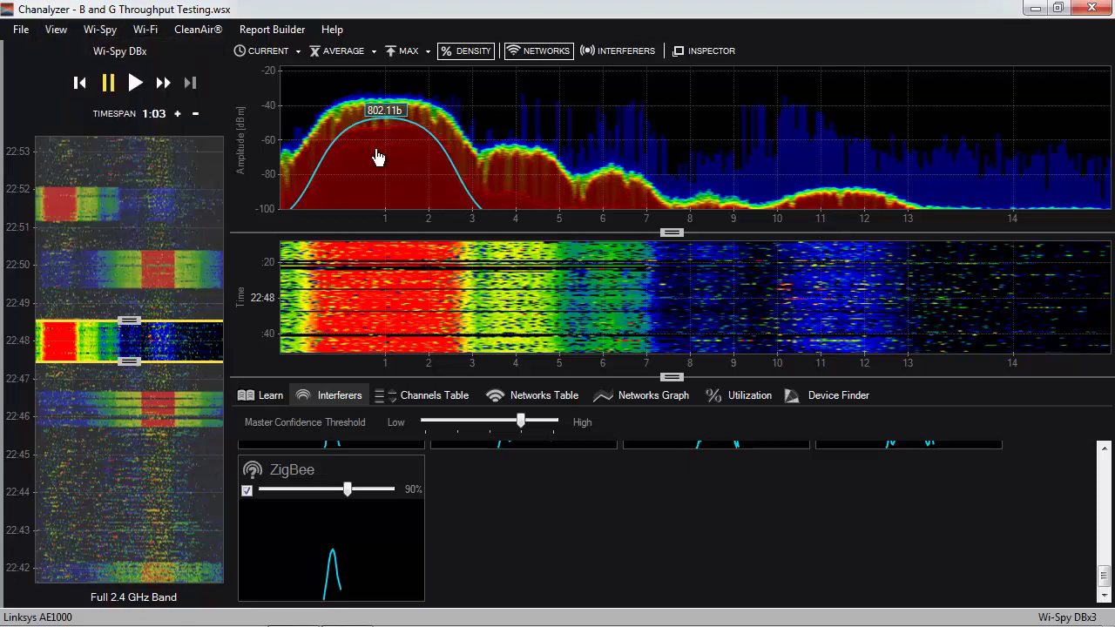
pyautogui.click(50, 29)
pyautogui.click(61, 70)
pyautogui.click(58, 31)
# - Set the axes to ZigBee channels 11–26, briefly to Wi-Fi 1–14, then end on ZigBee 11–26
pyautogui.click(74, 90)
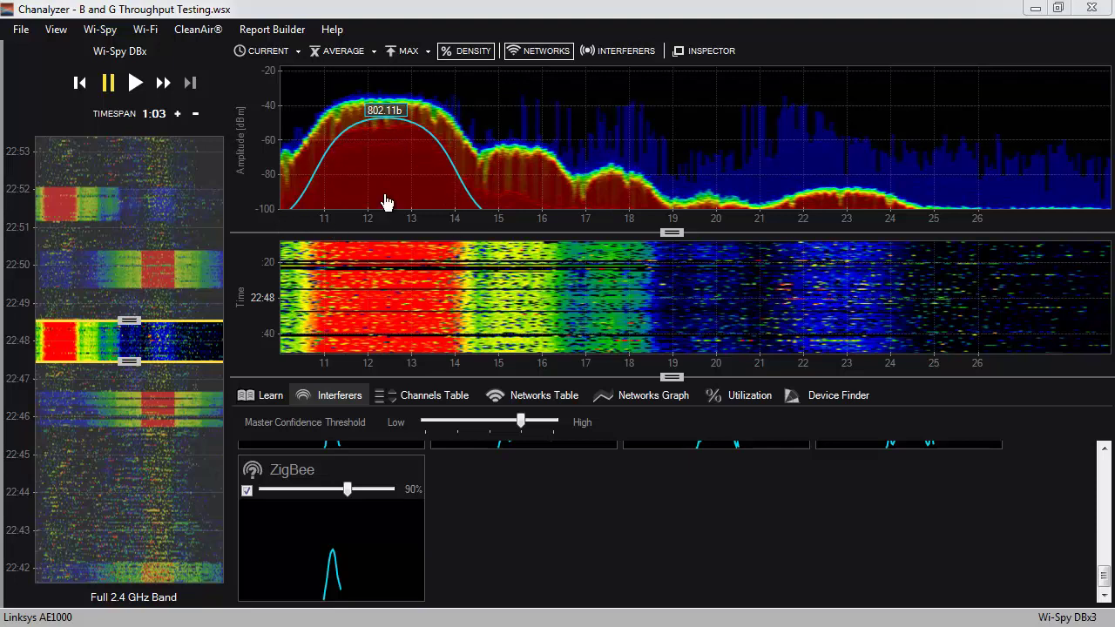
pyautogui.click(60, 37)
pyautogui.click(62, 65)
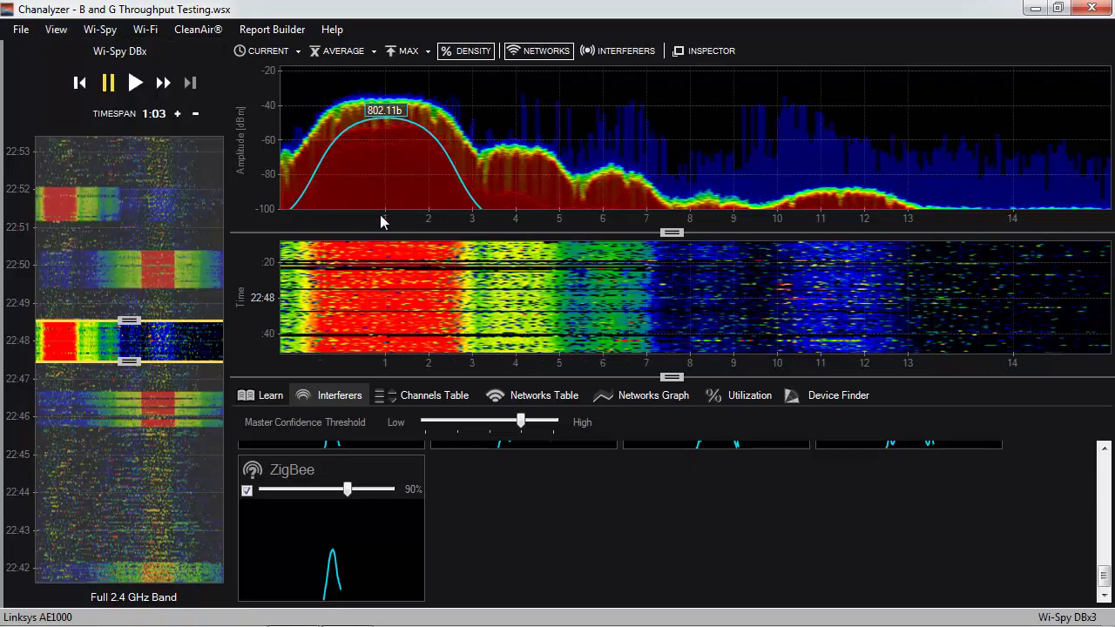
pyautogui.click(63, 32)
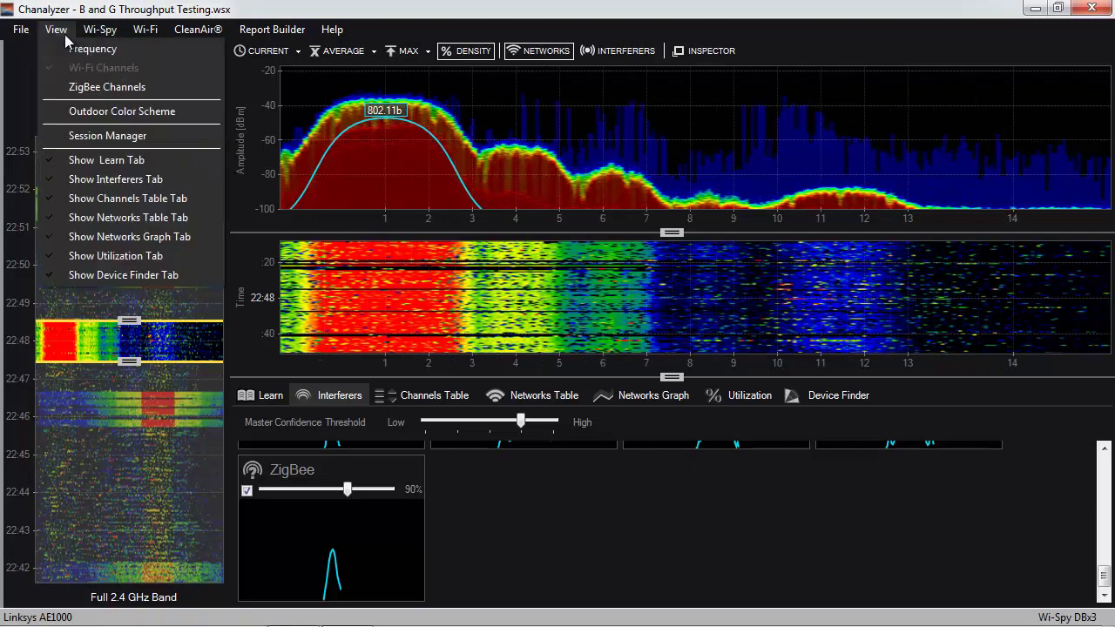
pyautogui.click(77, 88)
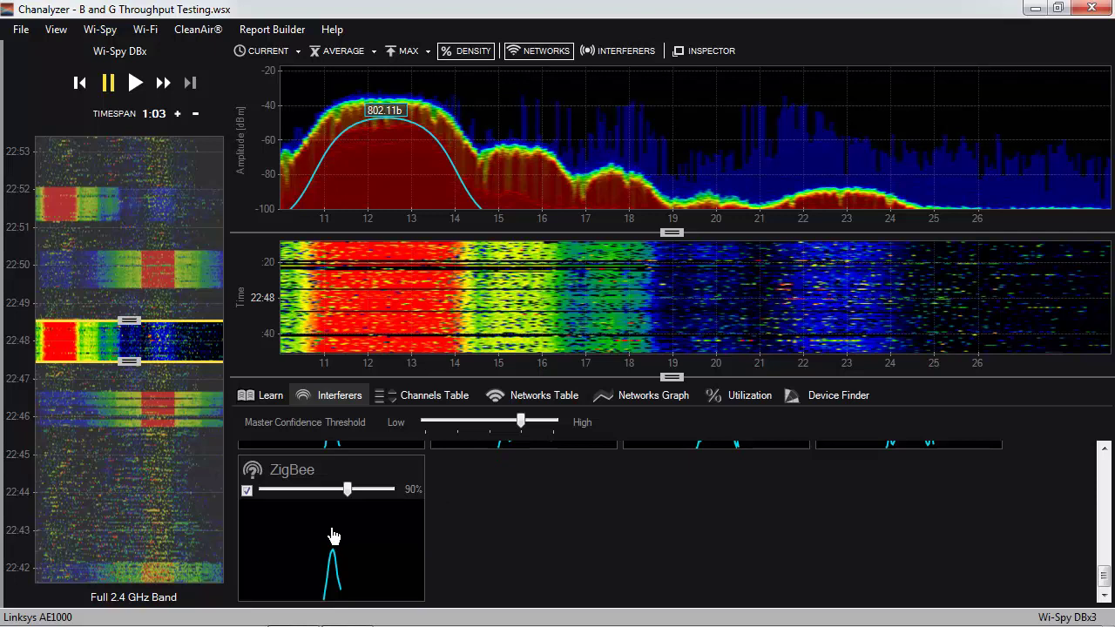
# - Drag the ZigBee signature from its Interferers card onto the recorded spectrum and settle it over channel 16
pyautogui.moveTo(333, 533)
pyautogui.mouseDown()
pyautogui.moveTo(628, 324)
pyautogui.moveTo(759, 185)
pyautogui.mouseUp()
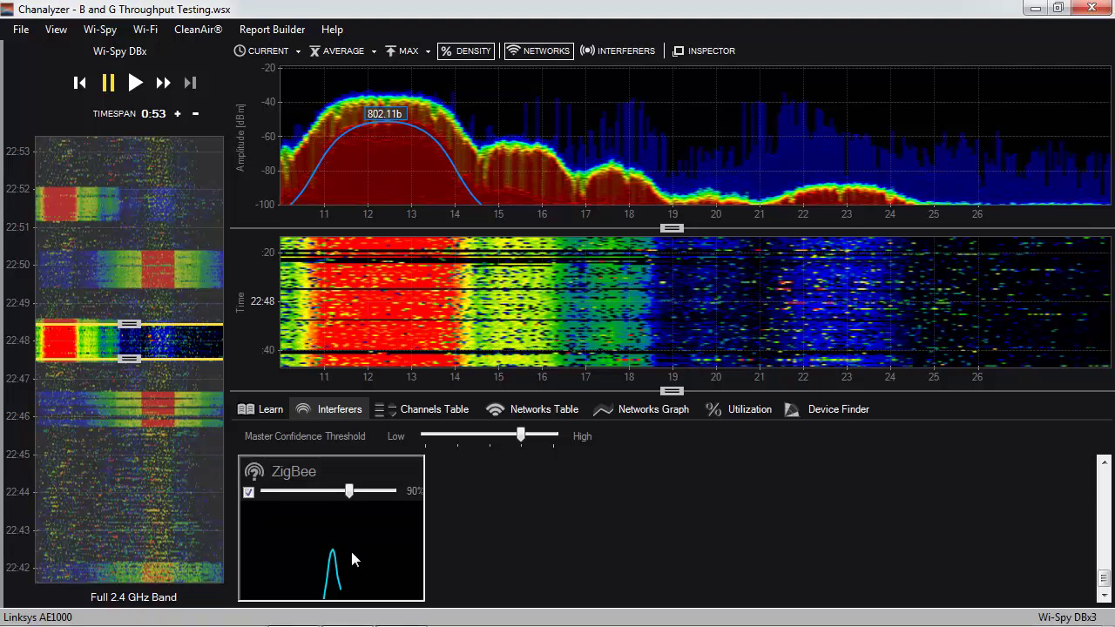
pyautogui.moveTo(352, 558)
pyautogui.mouseDown()
pyautogui.moveTo(537, 216)
pyautogui.moveTo(541, 183)
pyautogui.mouseUp()
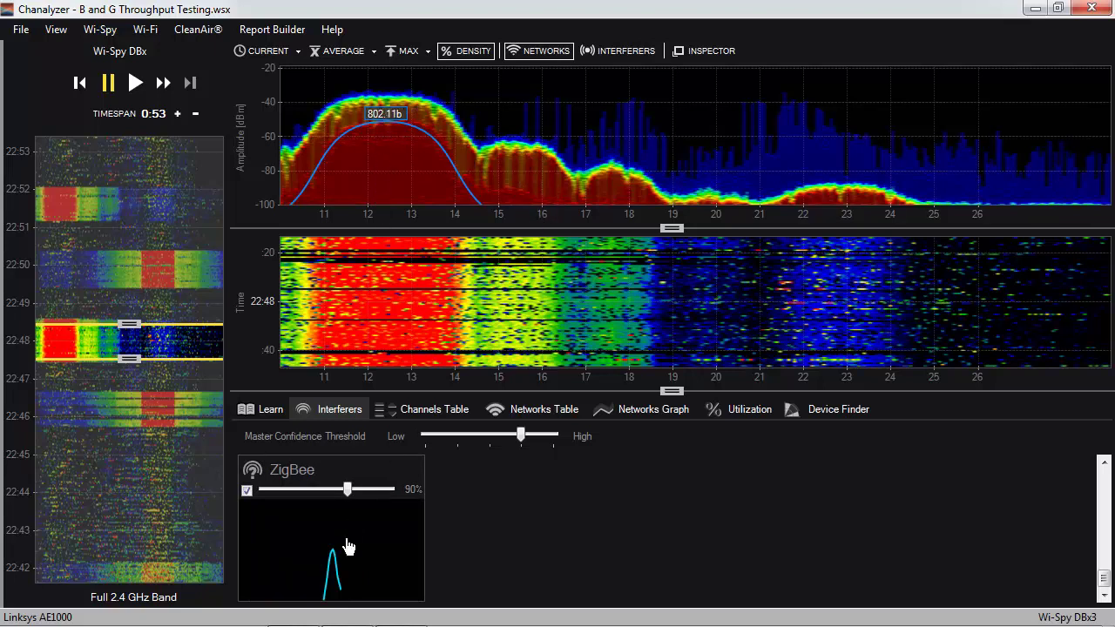
pyautogui.moveTo(512, 206); pyautogui.dragTo(541, 182)
# - View the Utilization graph, then go back to Interferers to show the ZigBee overlay at channel 16
pyautogui.click(740, 412)
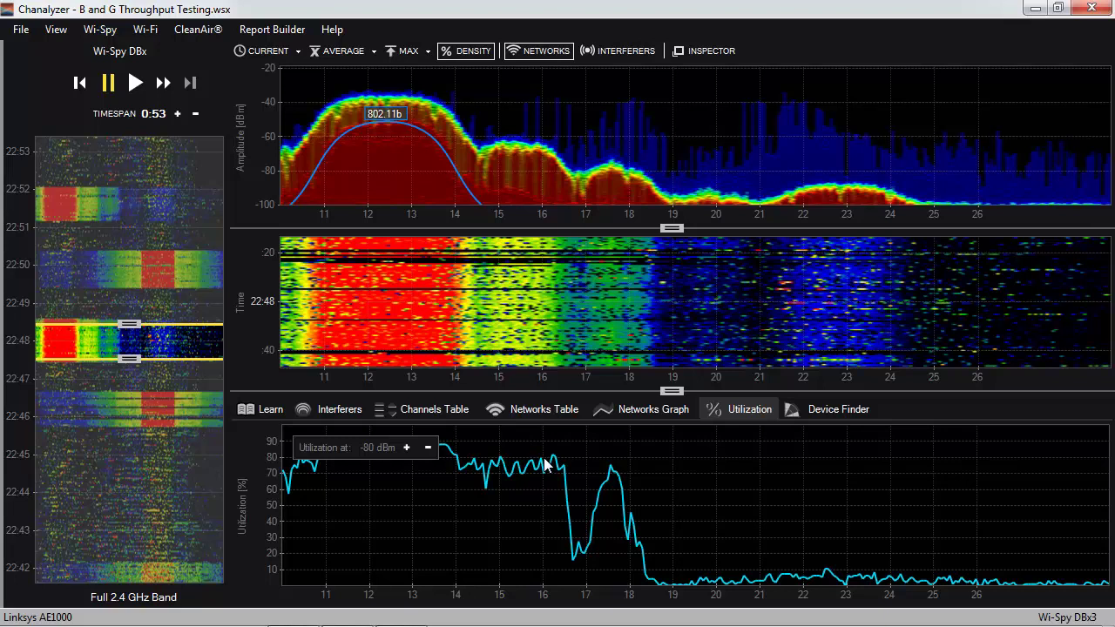
pyautogui.click(352, 411)
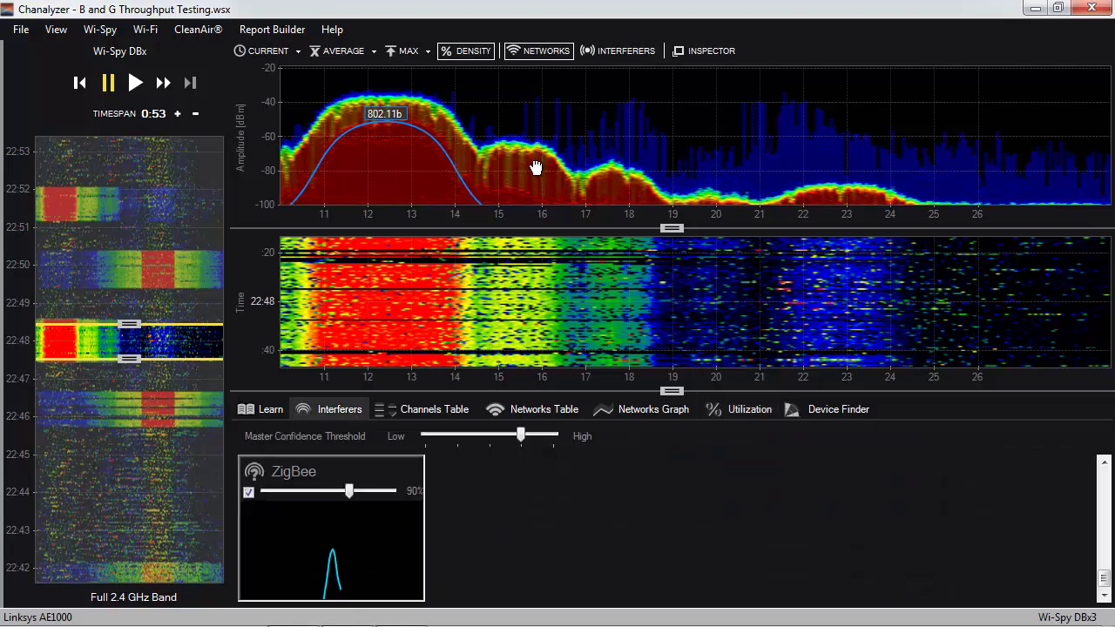
pyautogui.moveTo(542, 179)
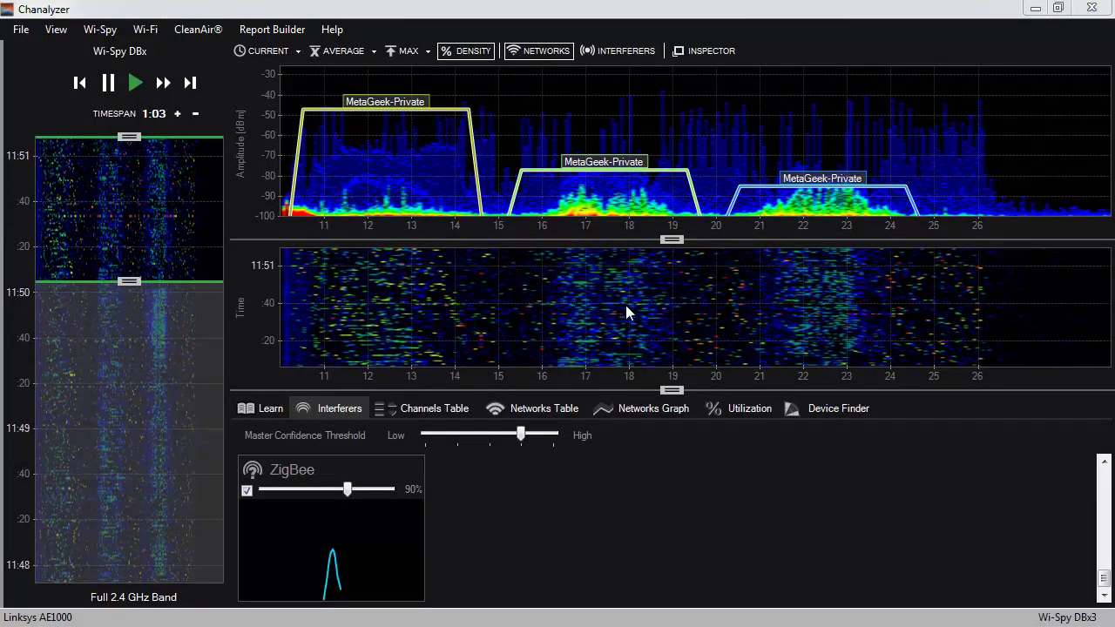
# - Switch the live scan's channel axes from ZigBee to Wi-Fi channels 1–14
pyautogui.click(58, 30)
pyautogui.click(66, 67)
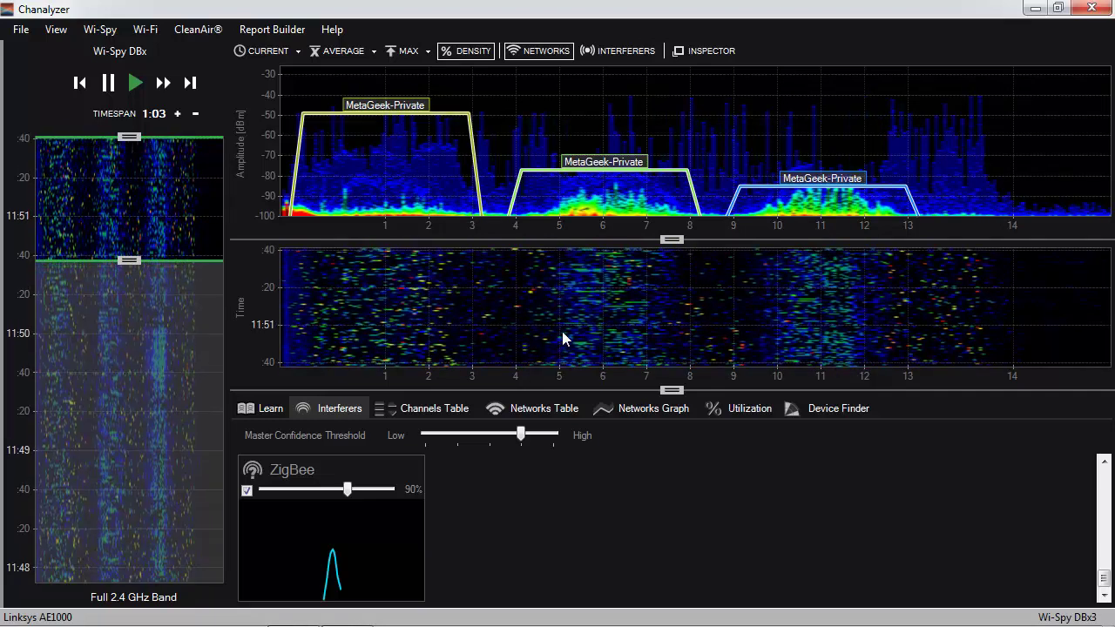
pyautogui.click(57, 29)
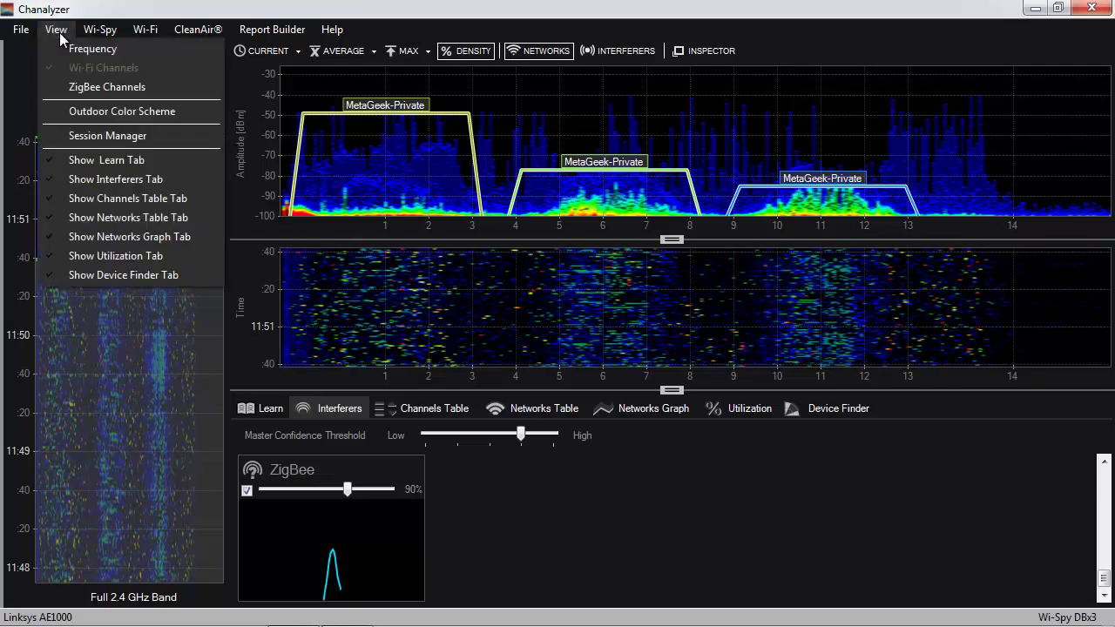
pyautogui.click(98, 87)
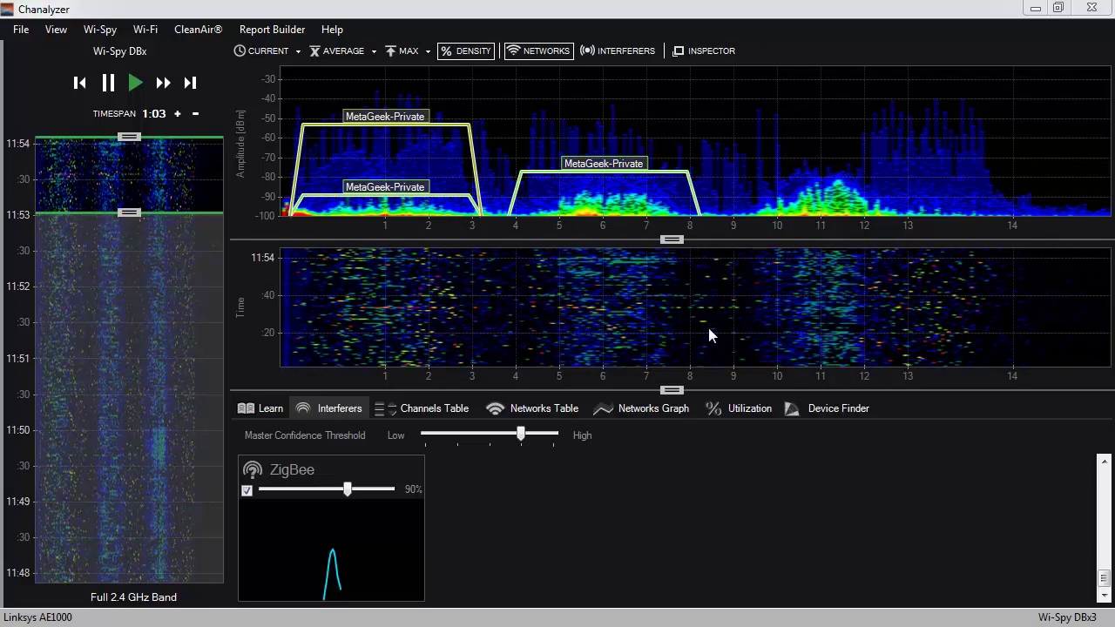
# - Switch the live axes to ZigBee channels 11–26 and drop the ZigBee signature near channel 24
pyautogui.click(61, 29)
pyautogui.click(81, 88)
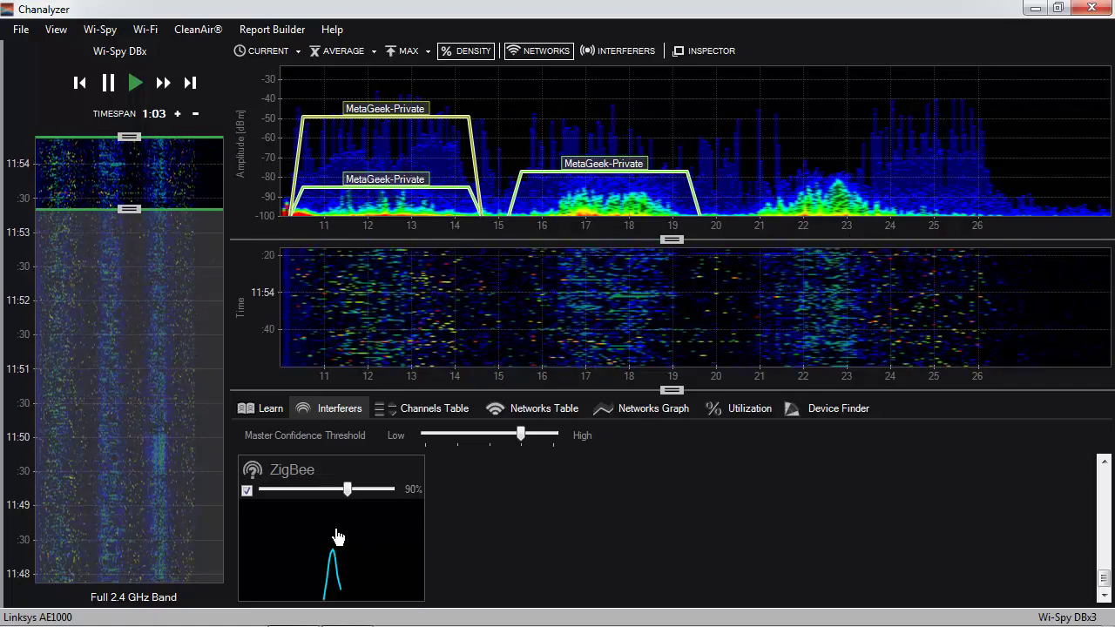
pyautogui.moveTo(338, 538)
pyautogui.mouseDown()
pyautogui.moveTo(784, 224)
pyautogui.moveTo(863, 188)
pyautogui.moveTo(889, 190)
pyautogui.mouseUp()
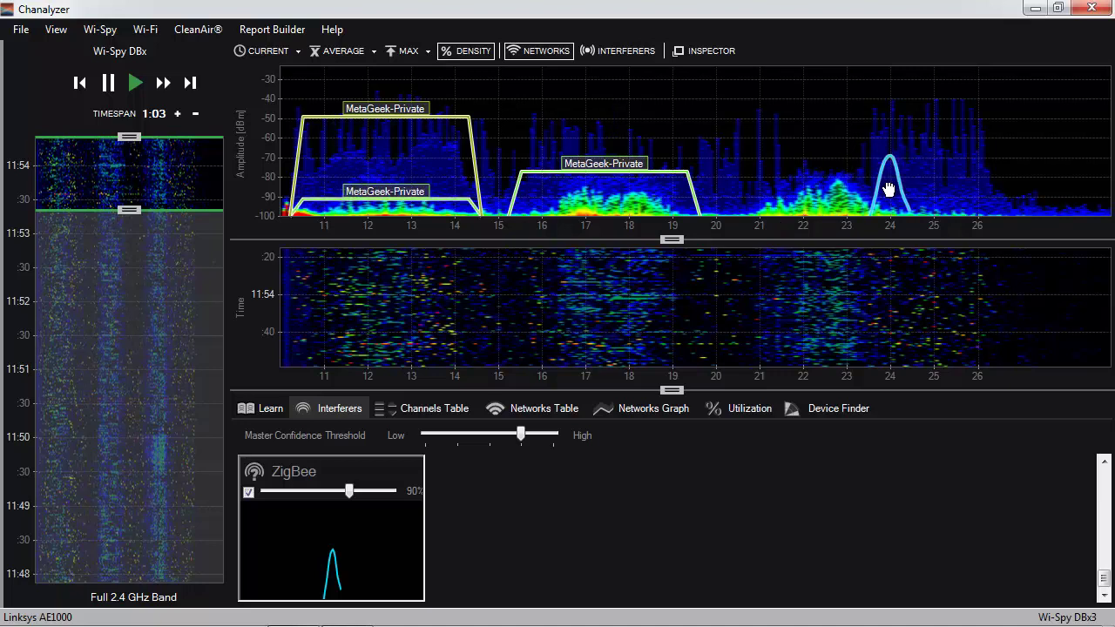